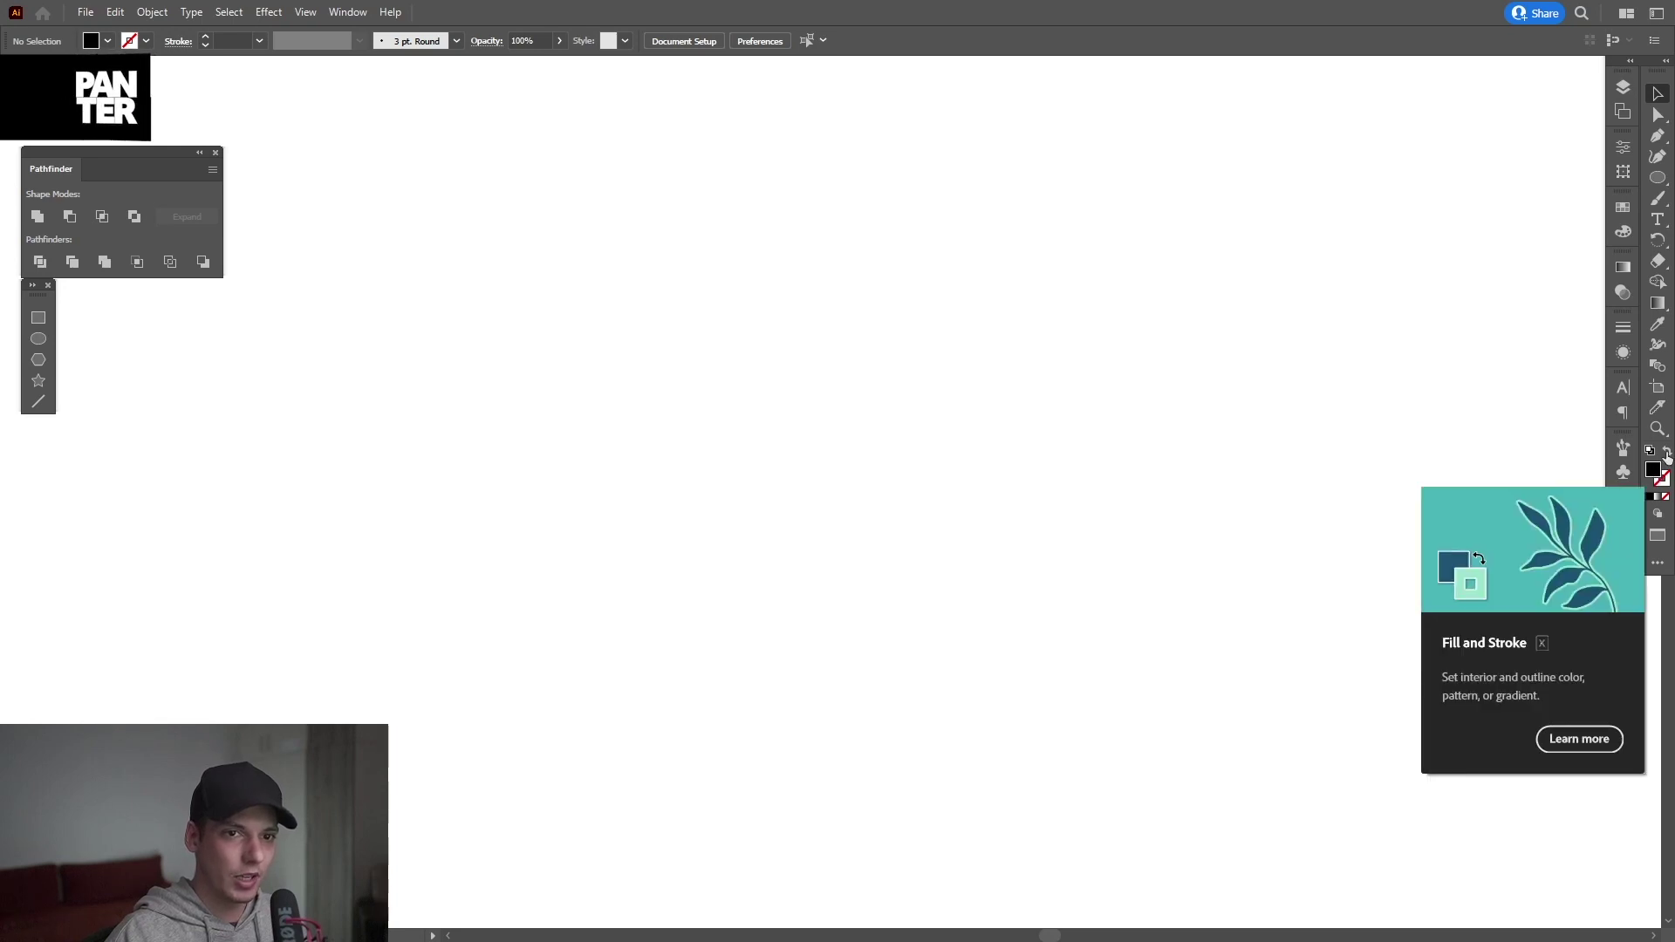
Step: Draw a circle about 231 px wide with no fill and a black 1 pt stroke
click(1668, 452)
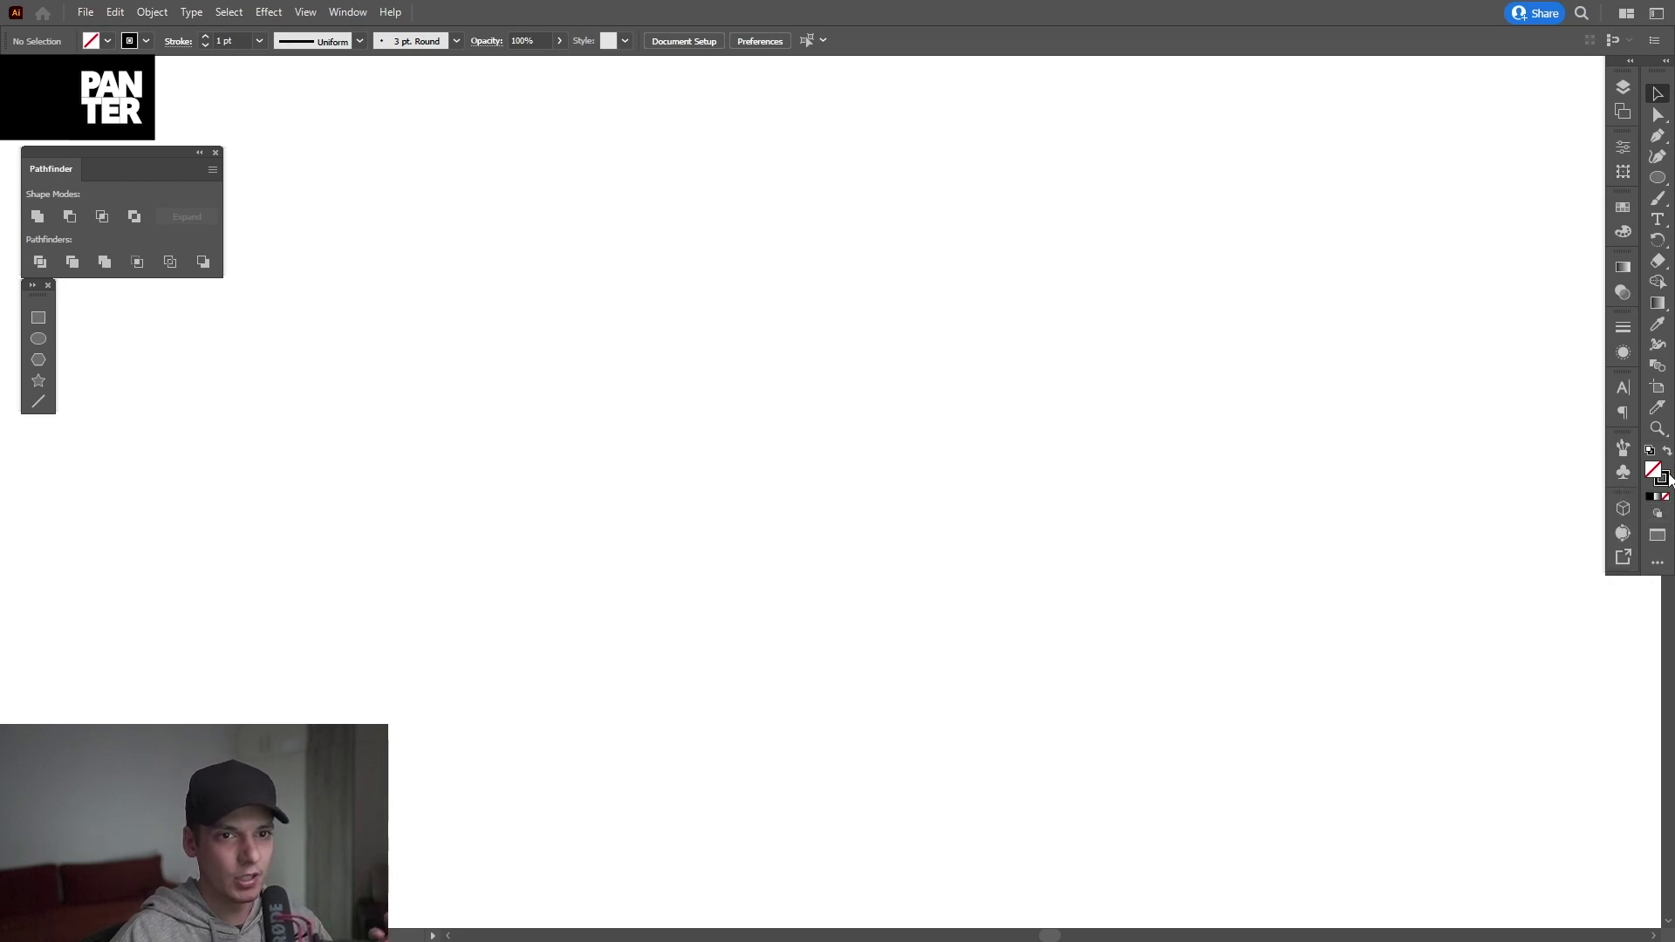
click(1667, 478)
click(1576, 200)
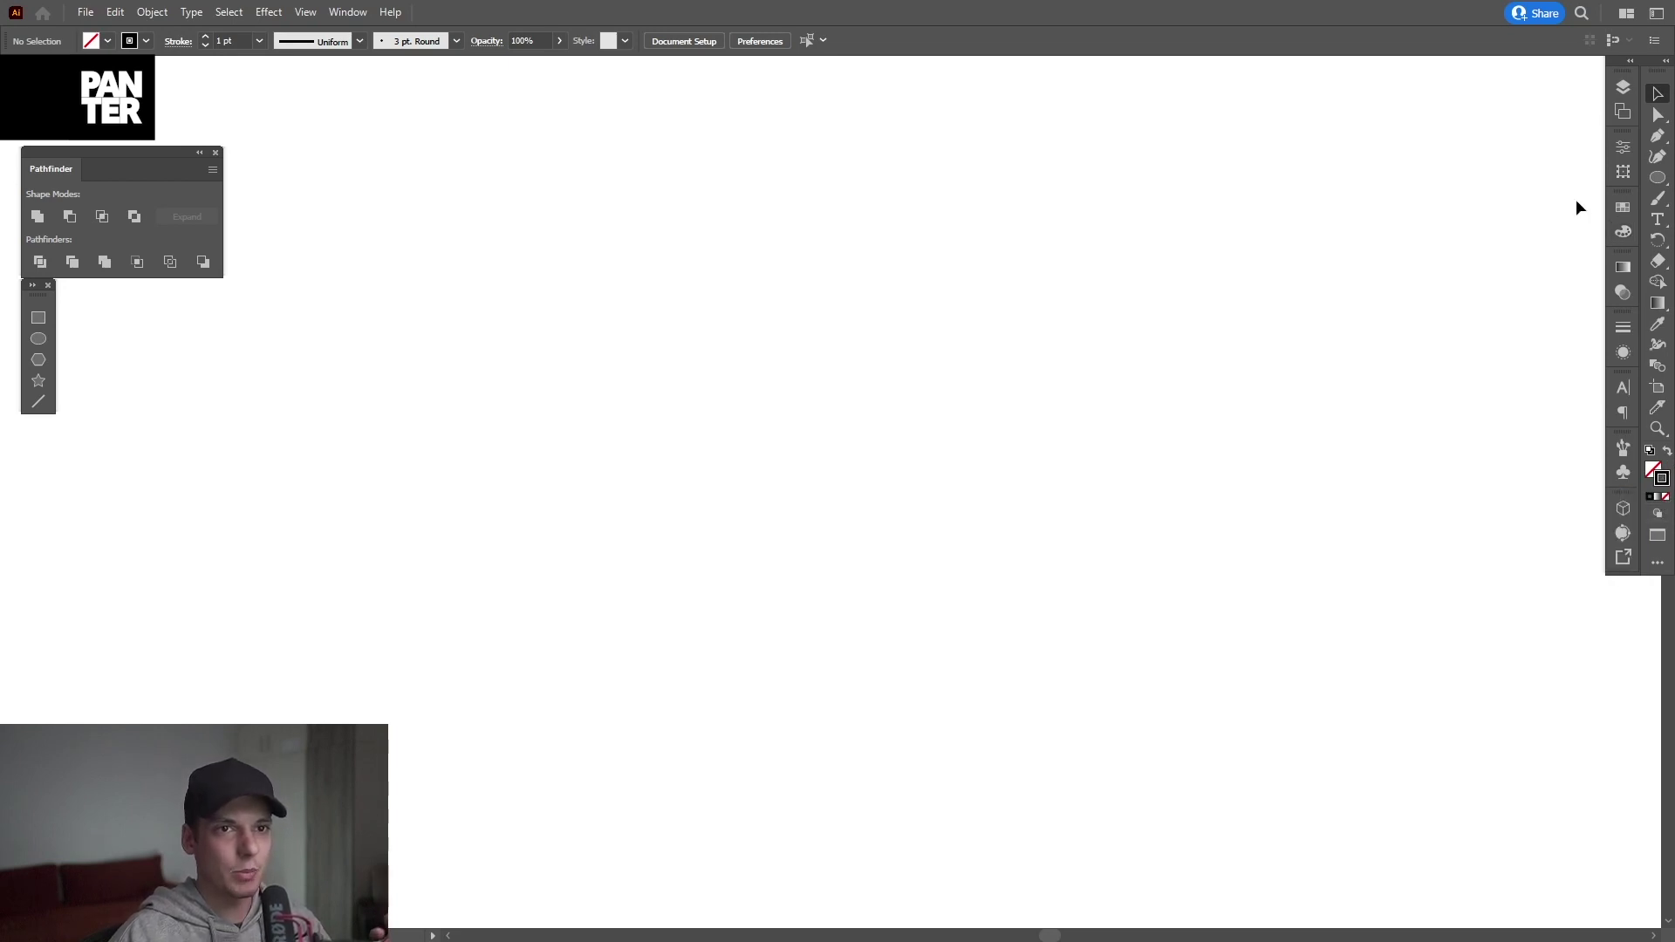
click(1657, 177)
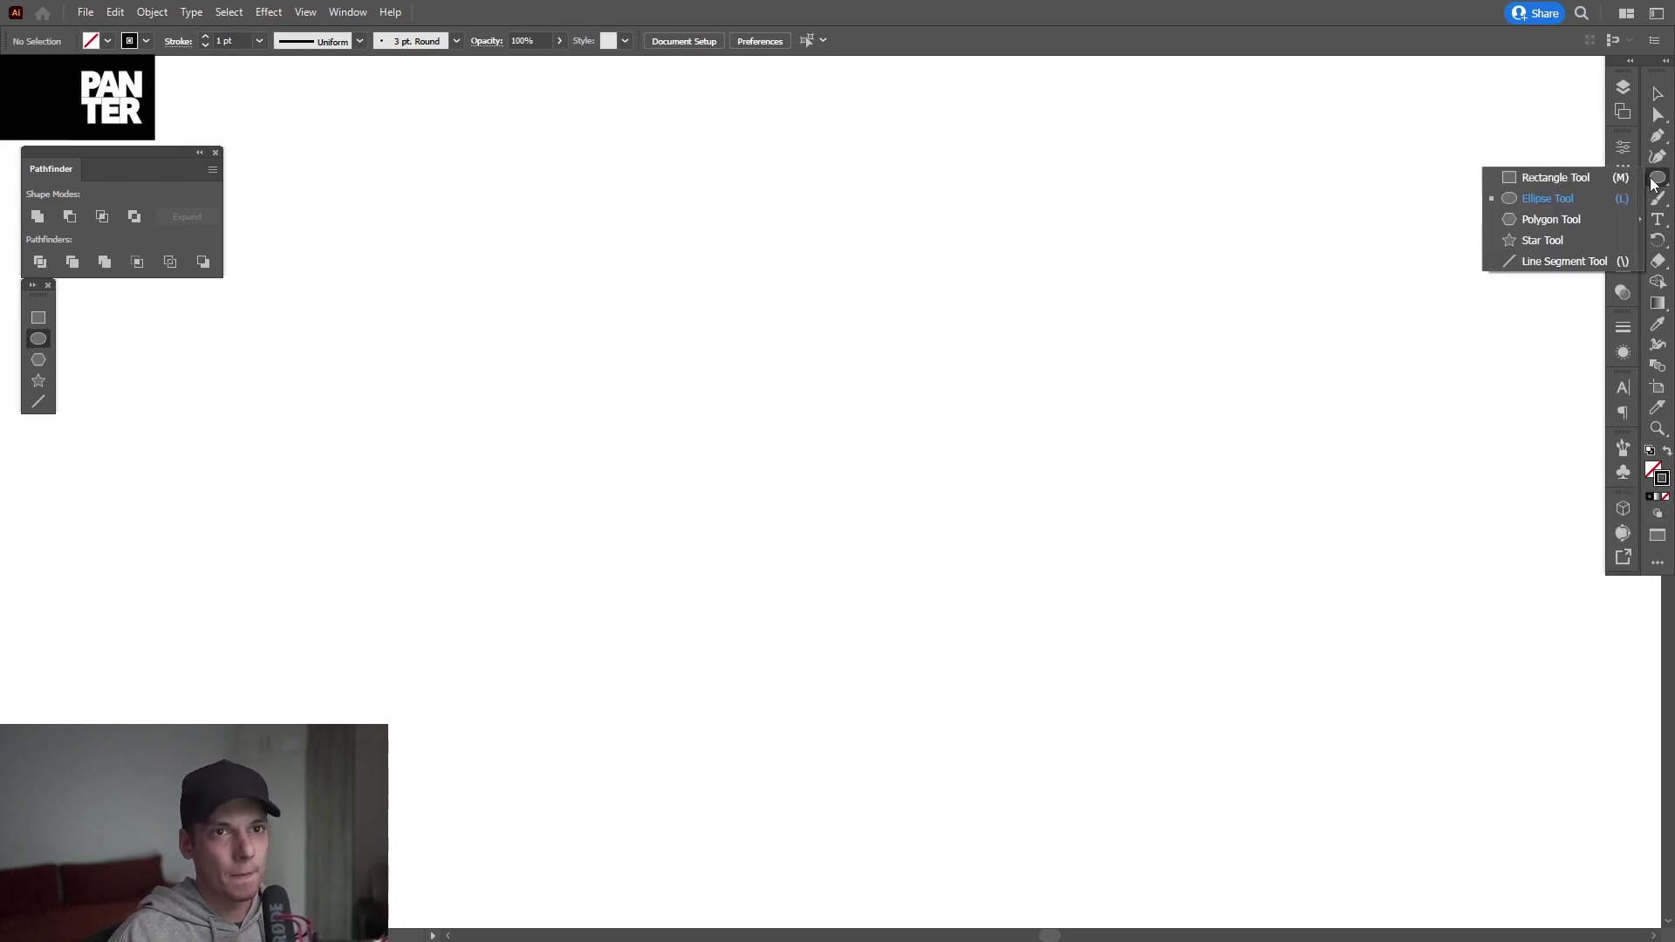
click(1551, 198)
drag(806, 459, 1108, 619)
key(v)
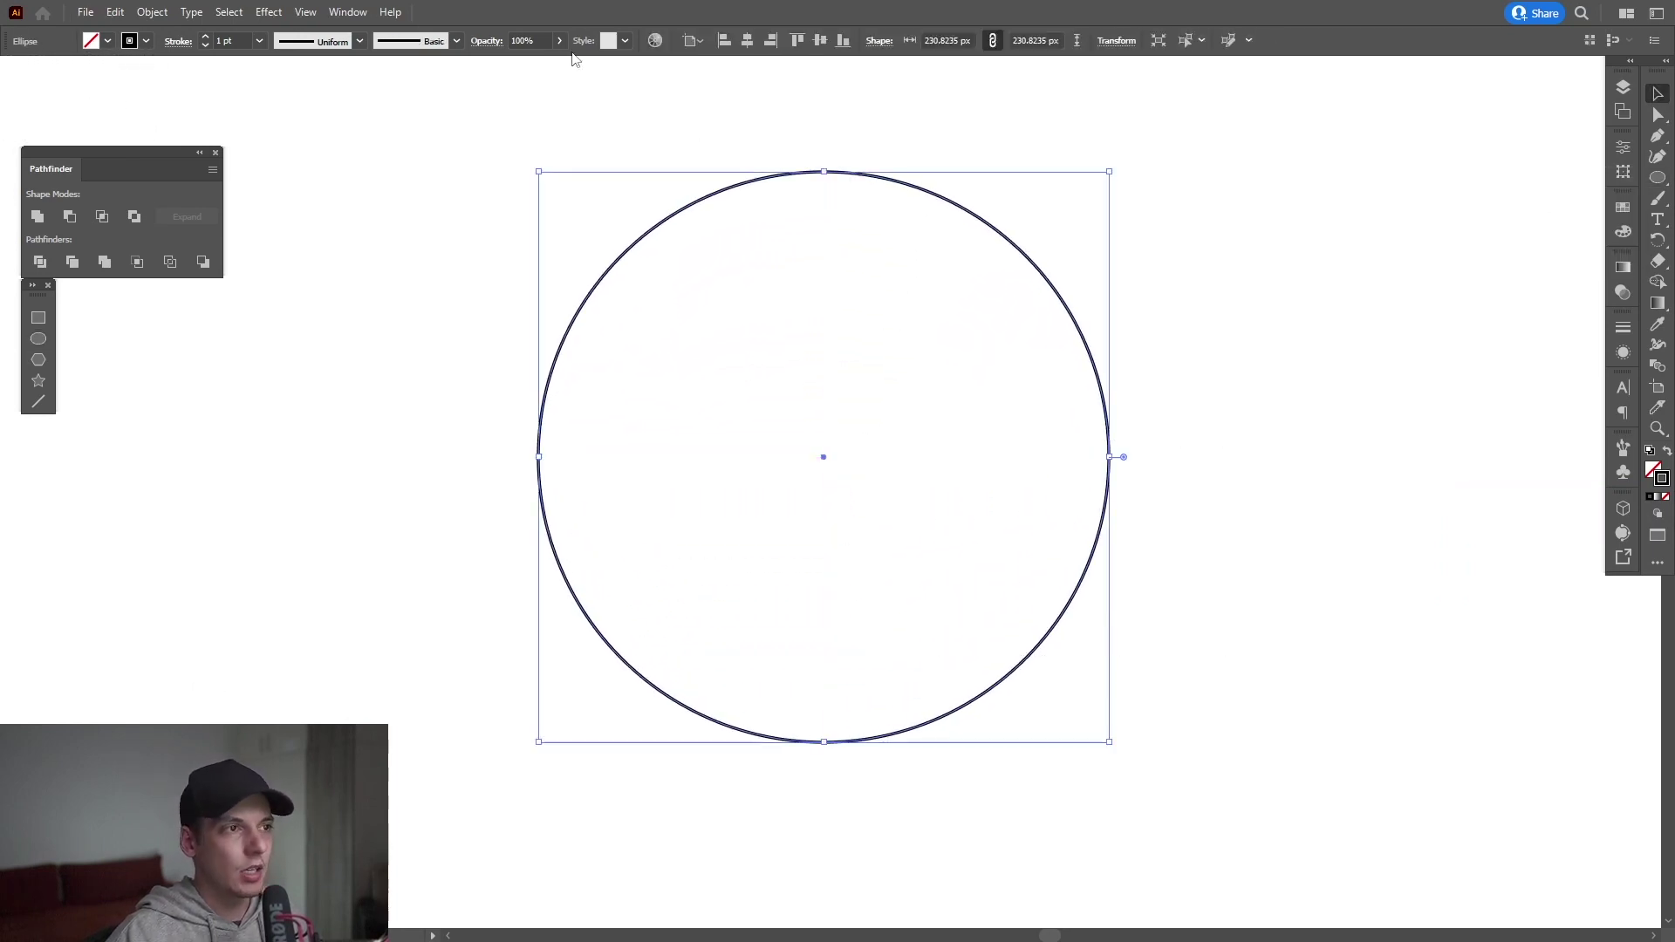
Step: Set the circle's stroke weight to 10 pt and apply Width Profile 1
click(1623, 328)
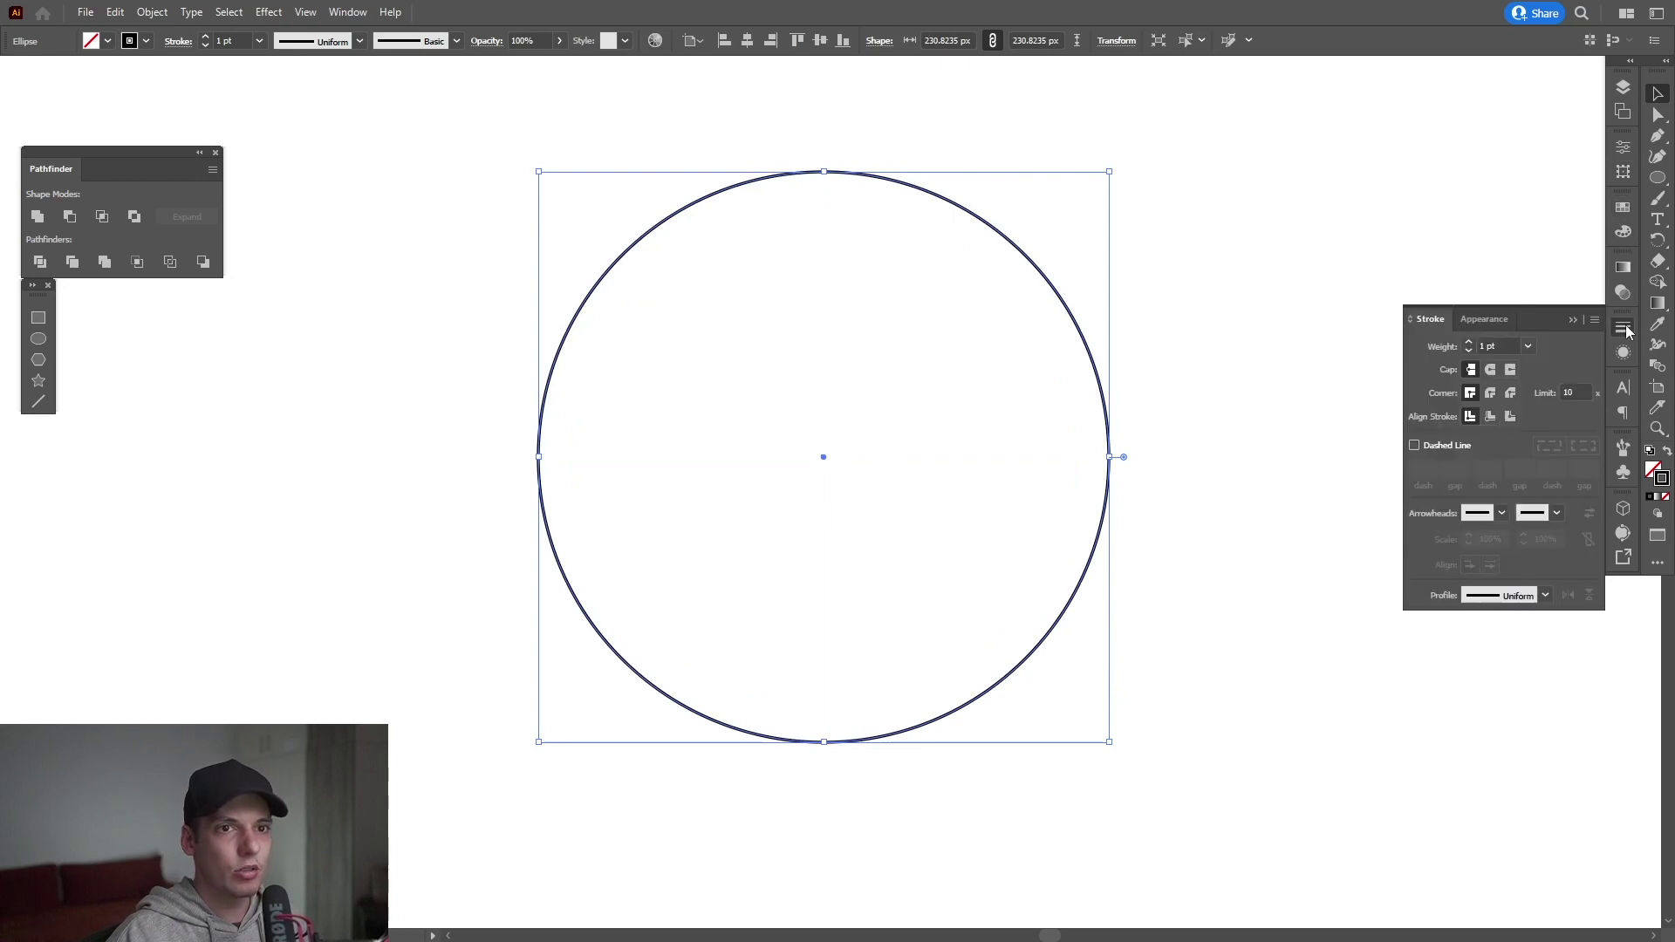
click(1504, 346)
key(Up)
key(Up)
key(Up)
key(Up)
key(Up)
key(Up)
key(Up)
key(Up)
key(Up)
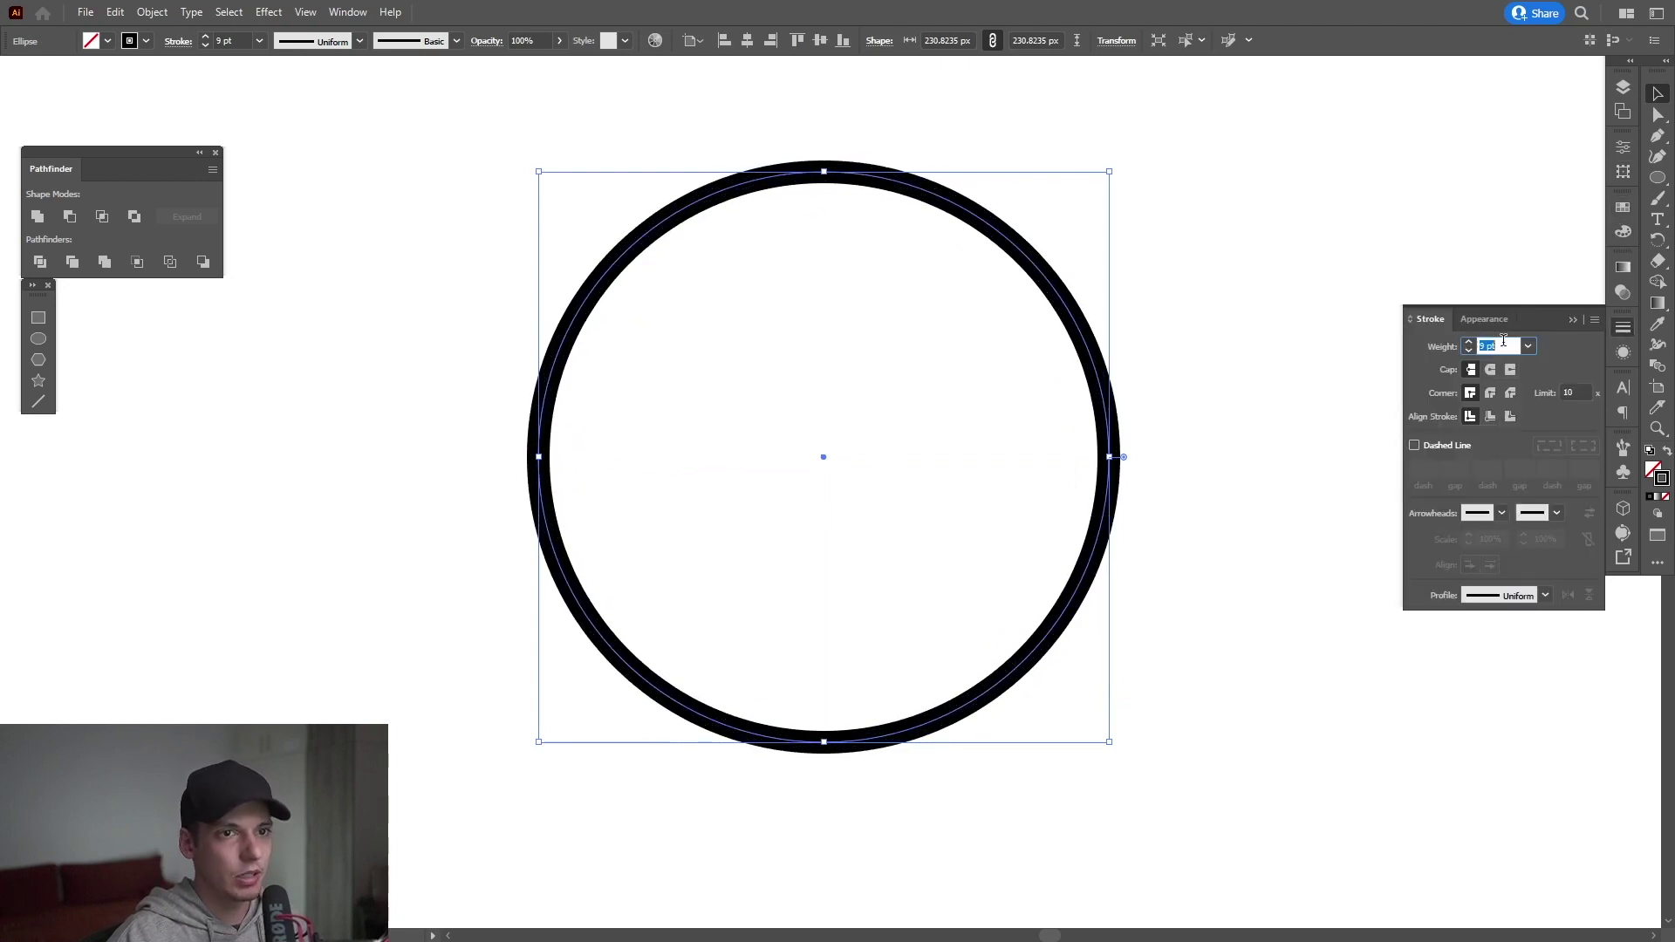
click(1499, 602)
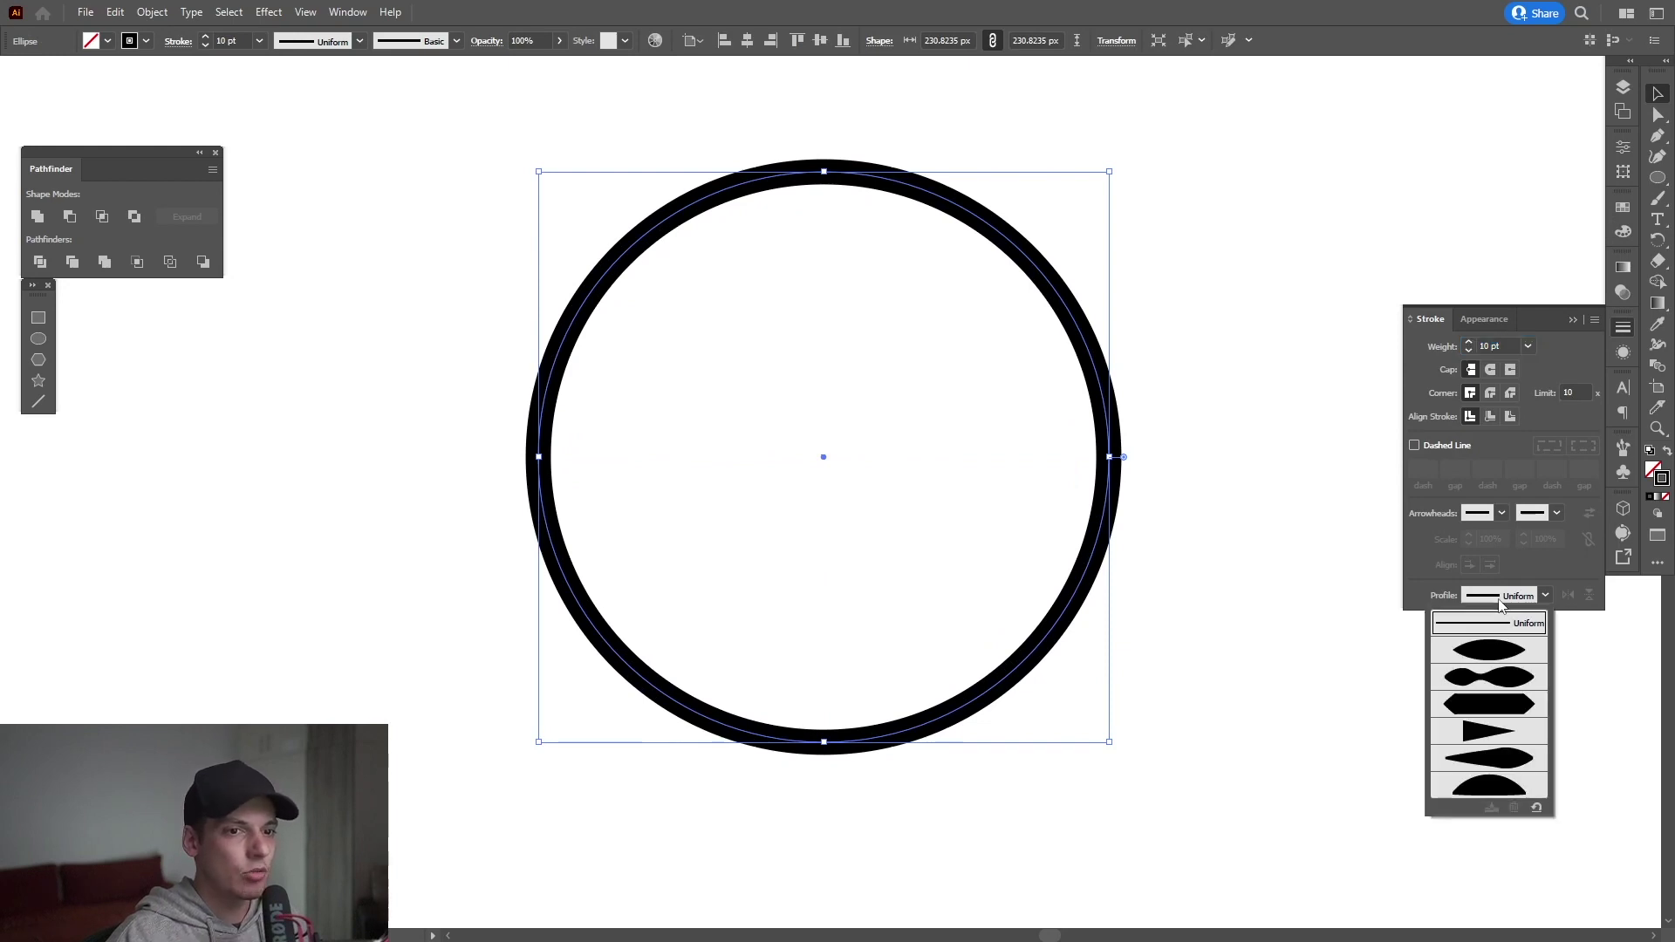
click(1490, 656)
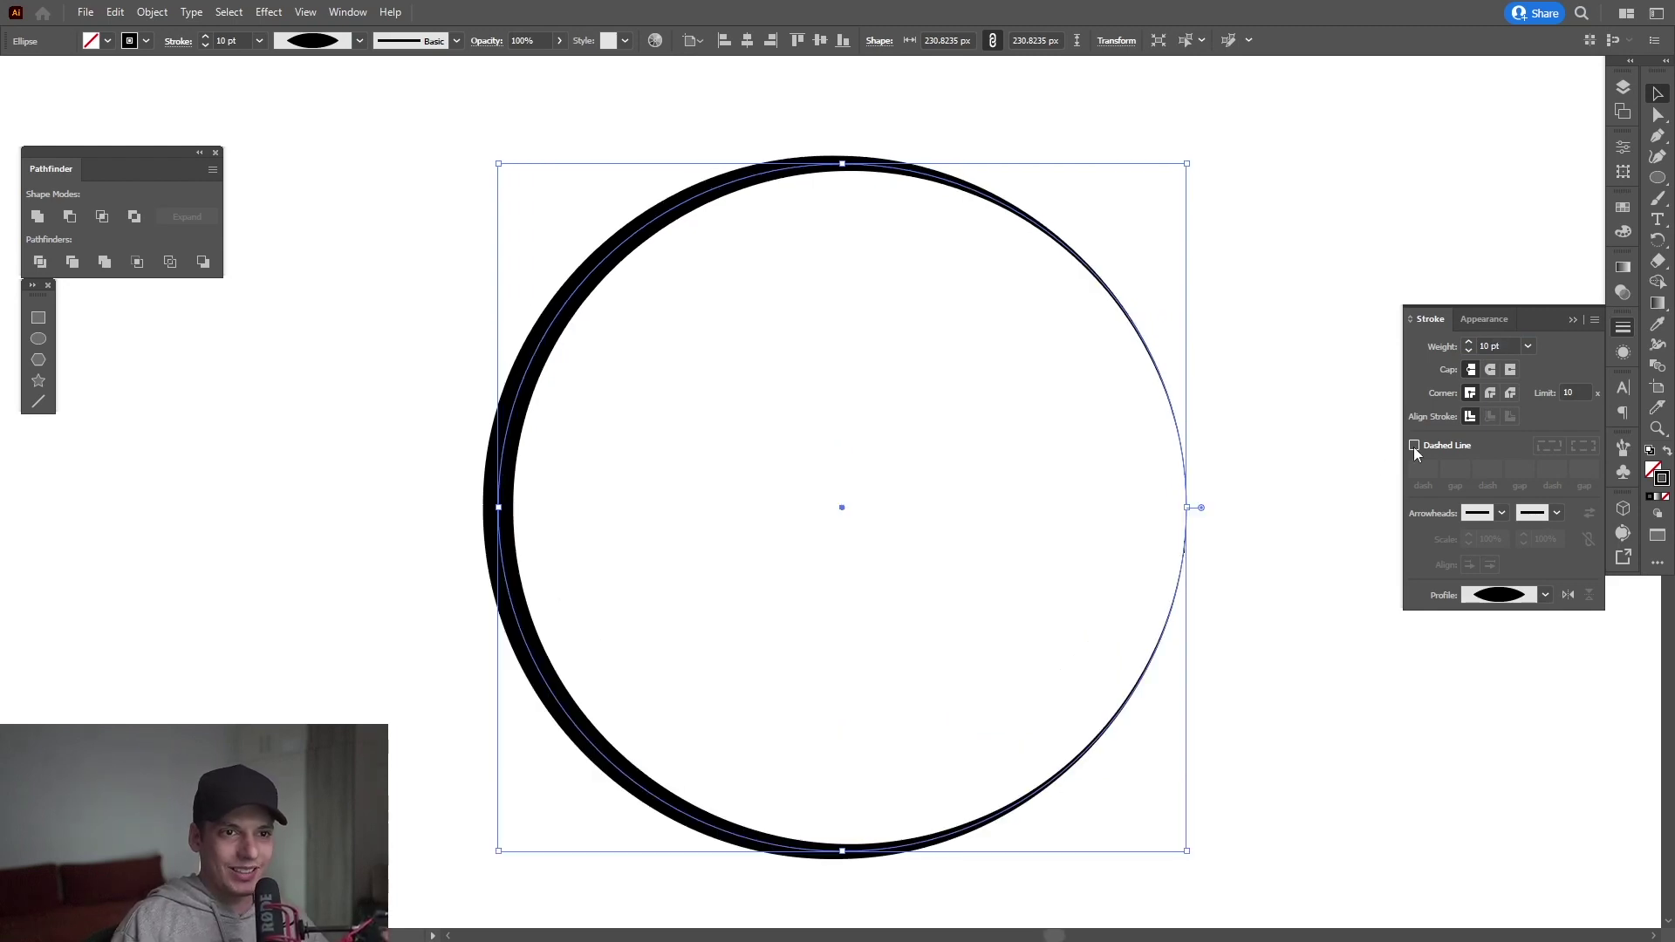
Step: Make the circle's stroke a dashed line with a 1 pt dash and a 24 pt gap
click(1415, 446)
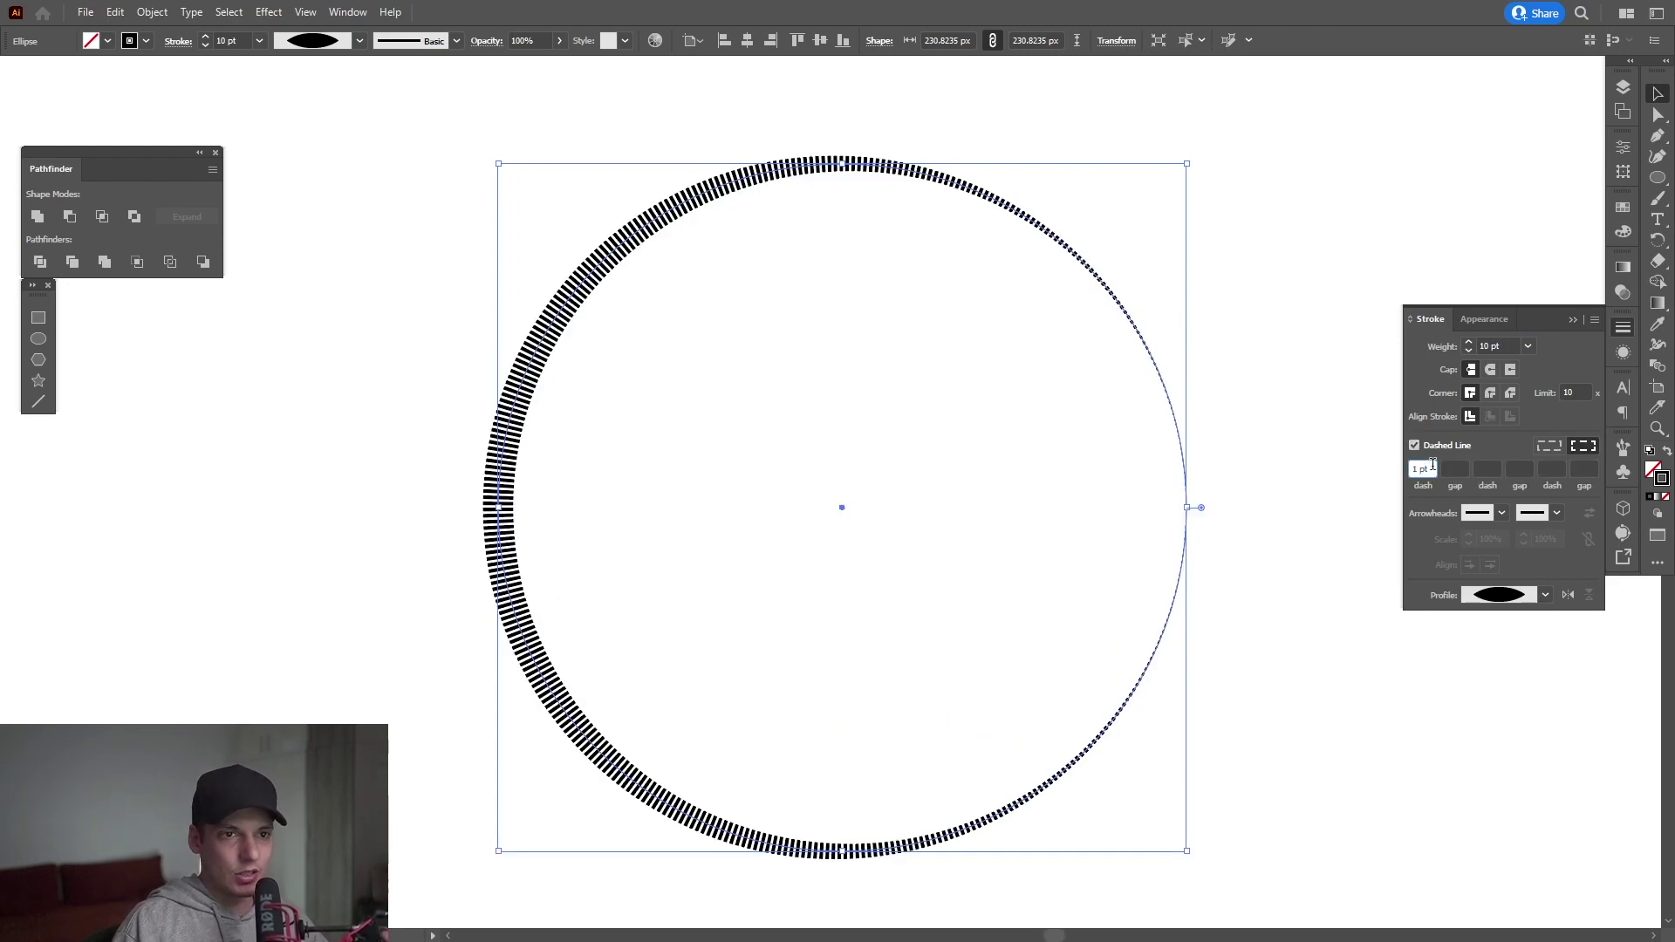
click(1455, 468)
text(12)
key(Return)
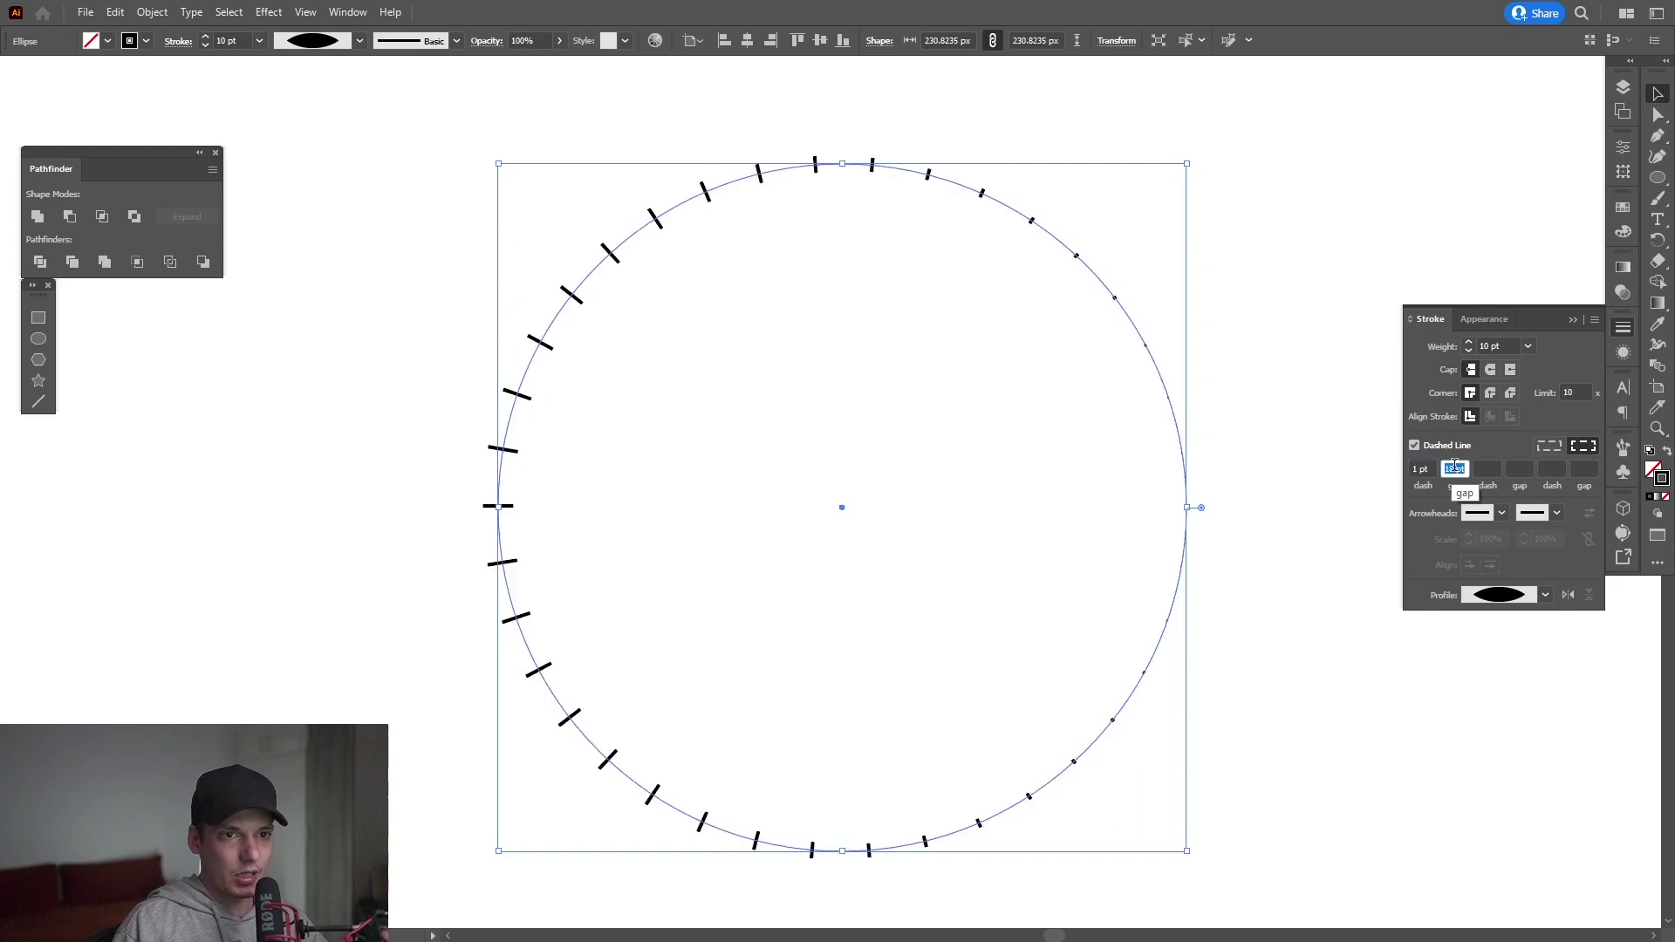
key(Up)
key(Up)
key(Up)
key(Up)
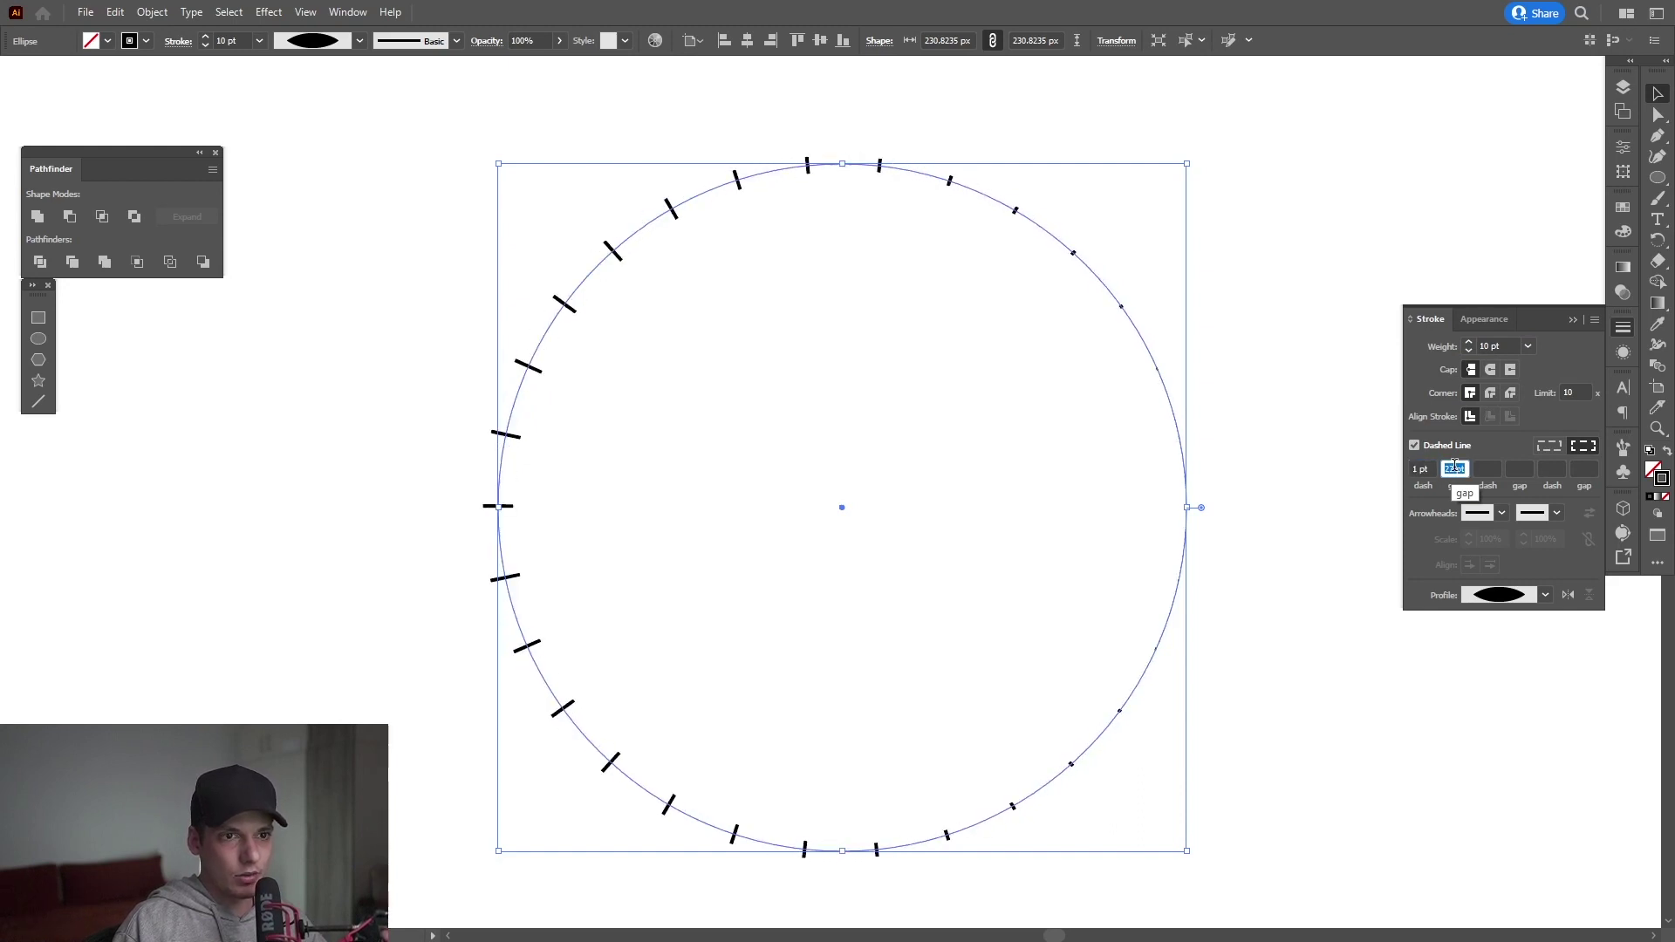
key(Up)
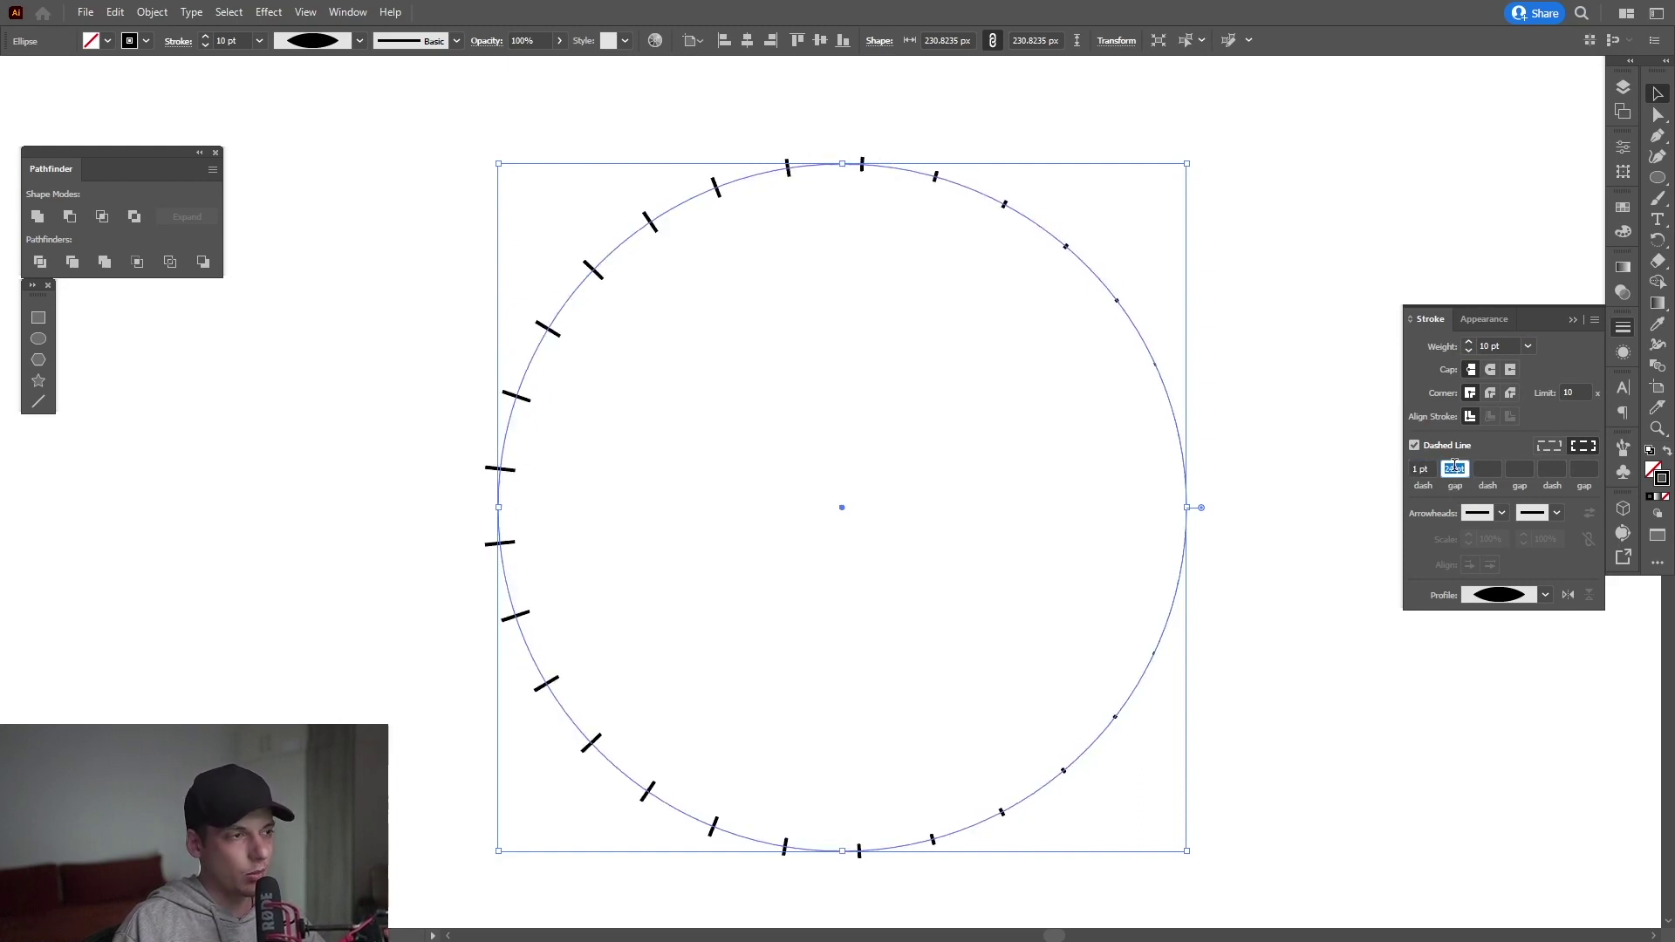
Step: Give the dashes a round cap and set the gap to 25 pt
click(1490, 371)
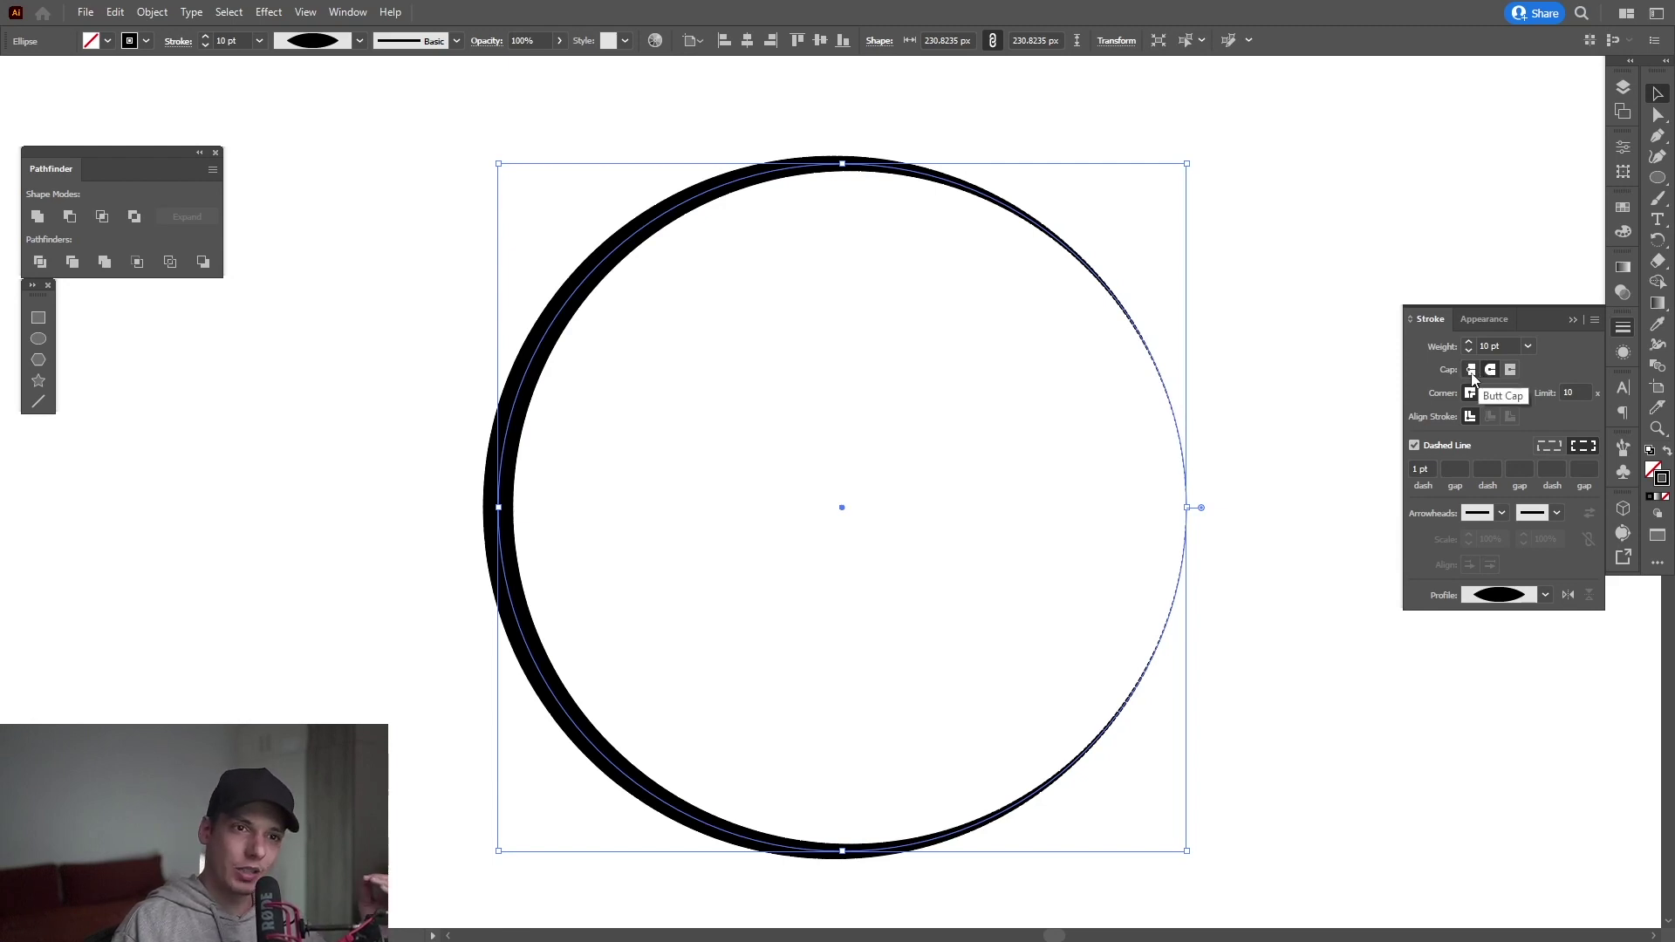
click(1456, 470)
text(30)
key(Return)
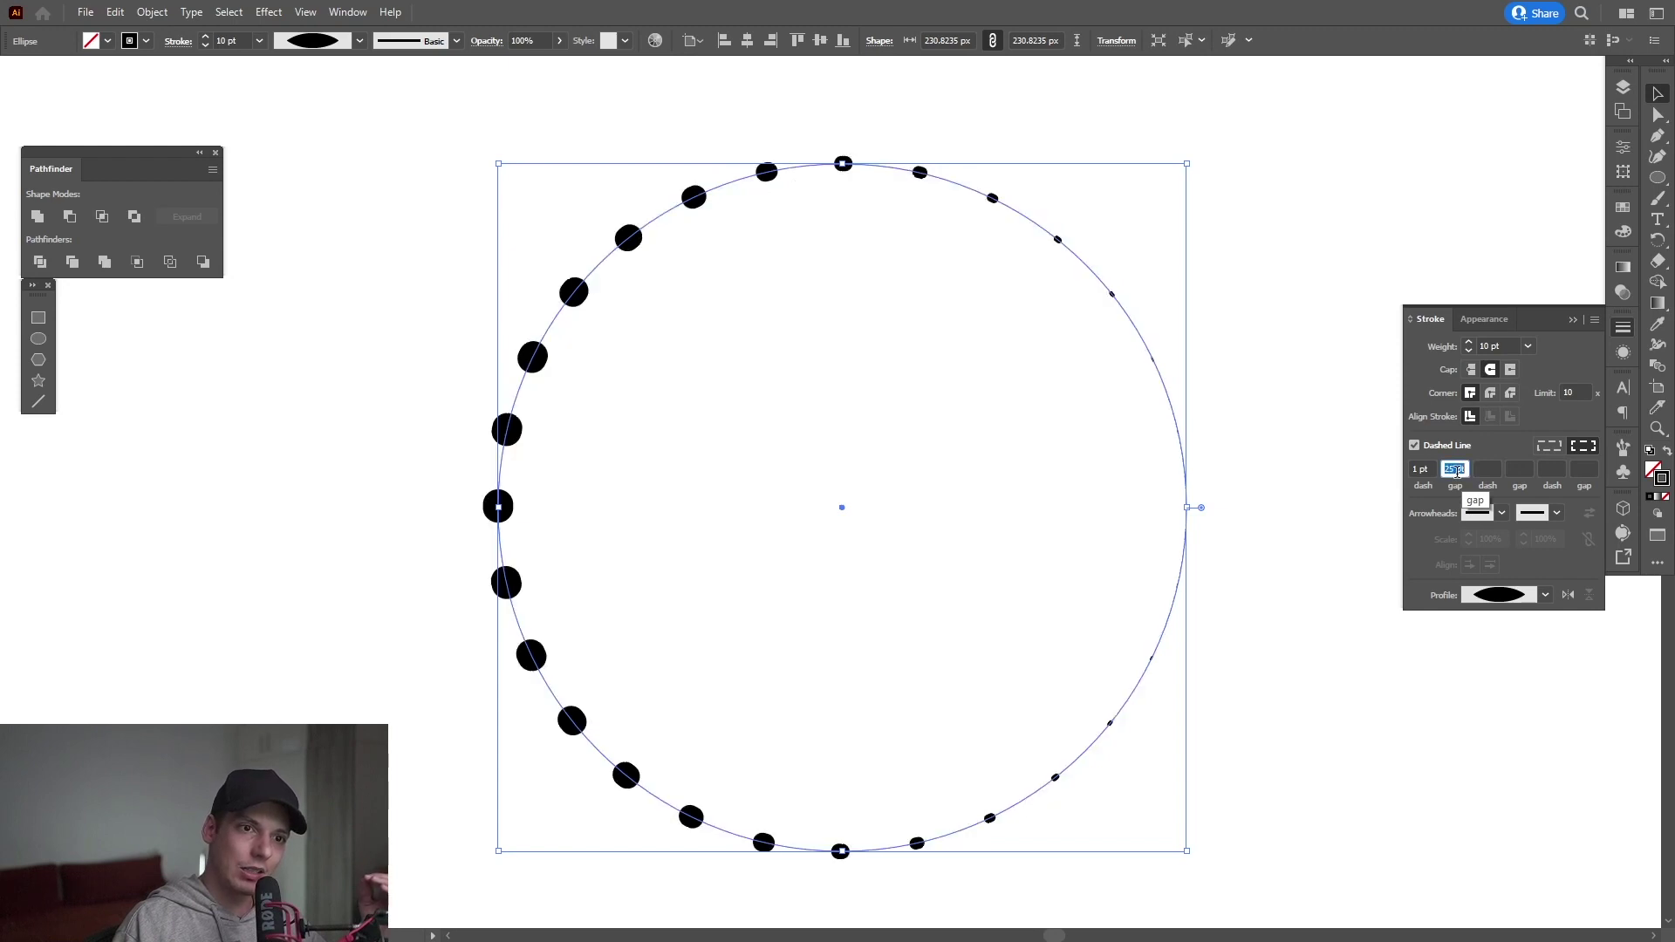
scroll(1456, 470, down, 12)
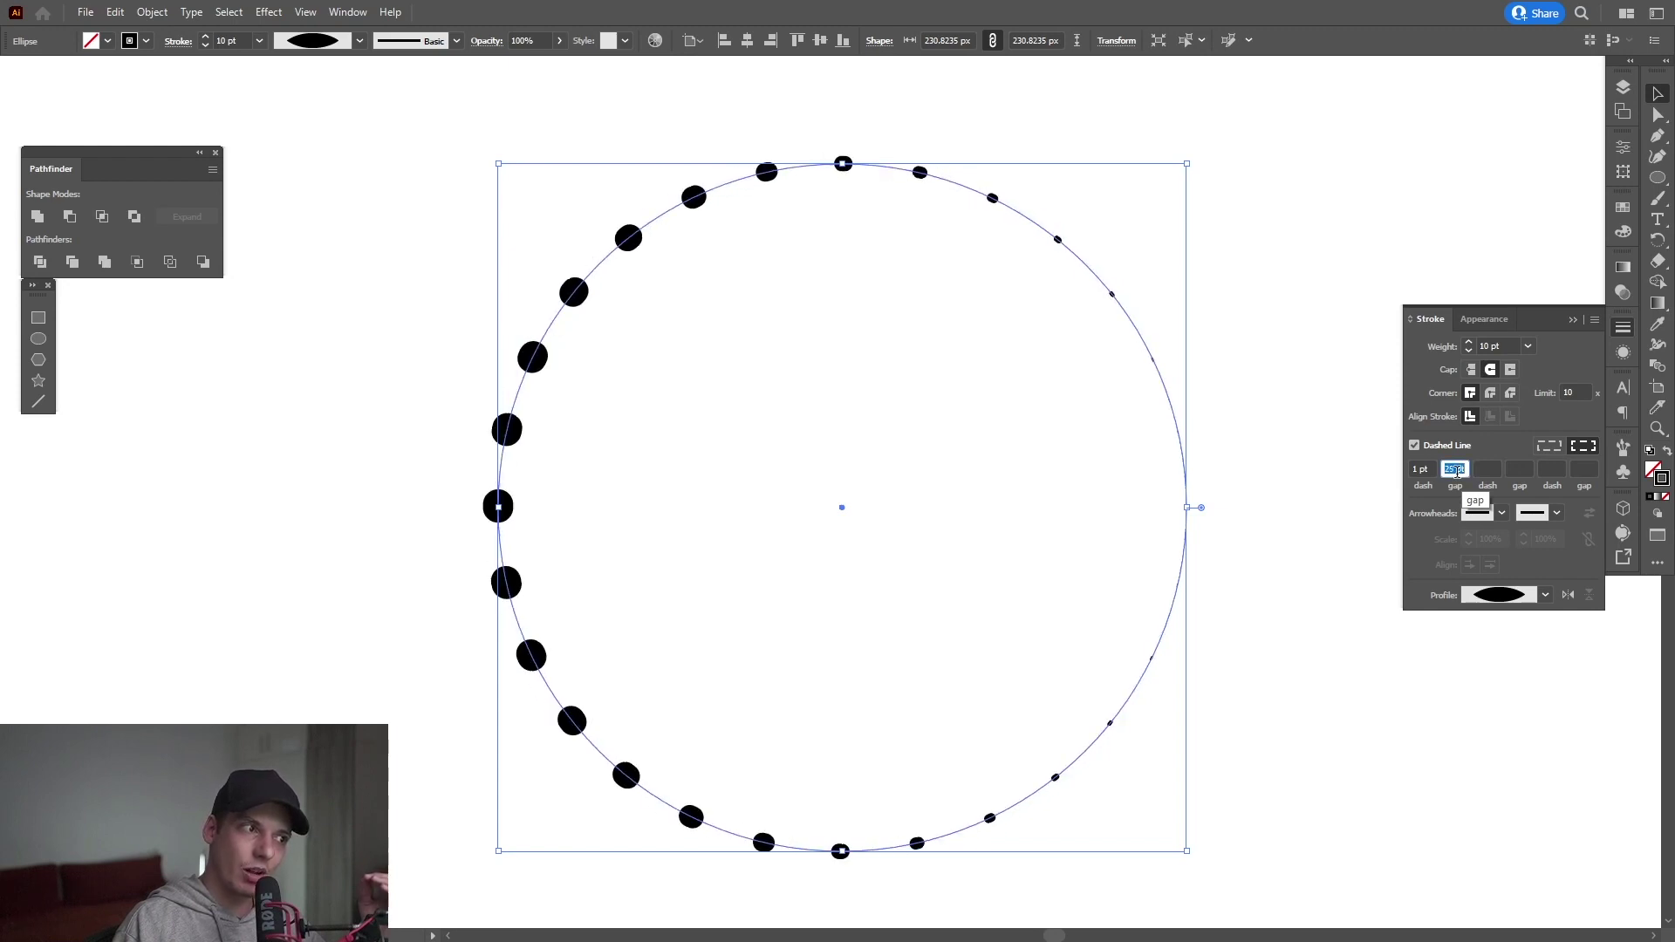
Step: Clear the dash gap and reduce the circle's stroke weight to 7 pt
key(BackSpace)
click(1501, 346)
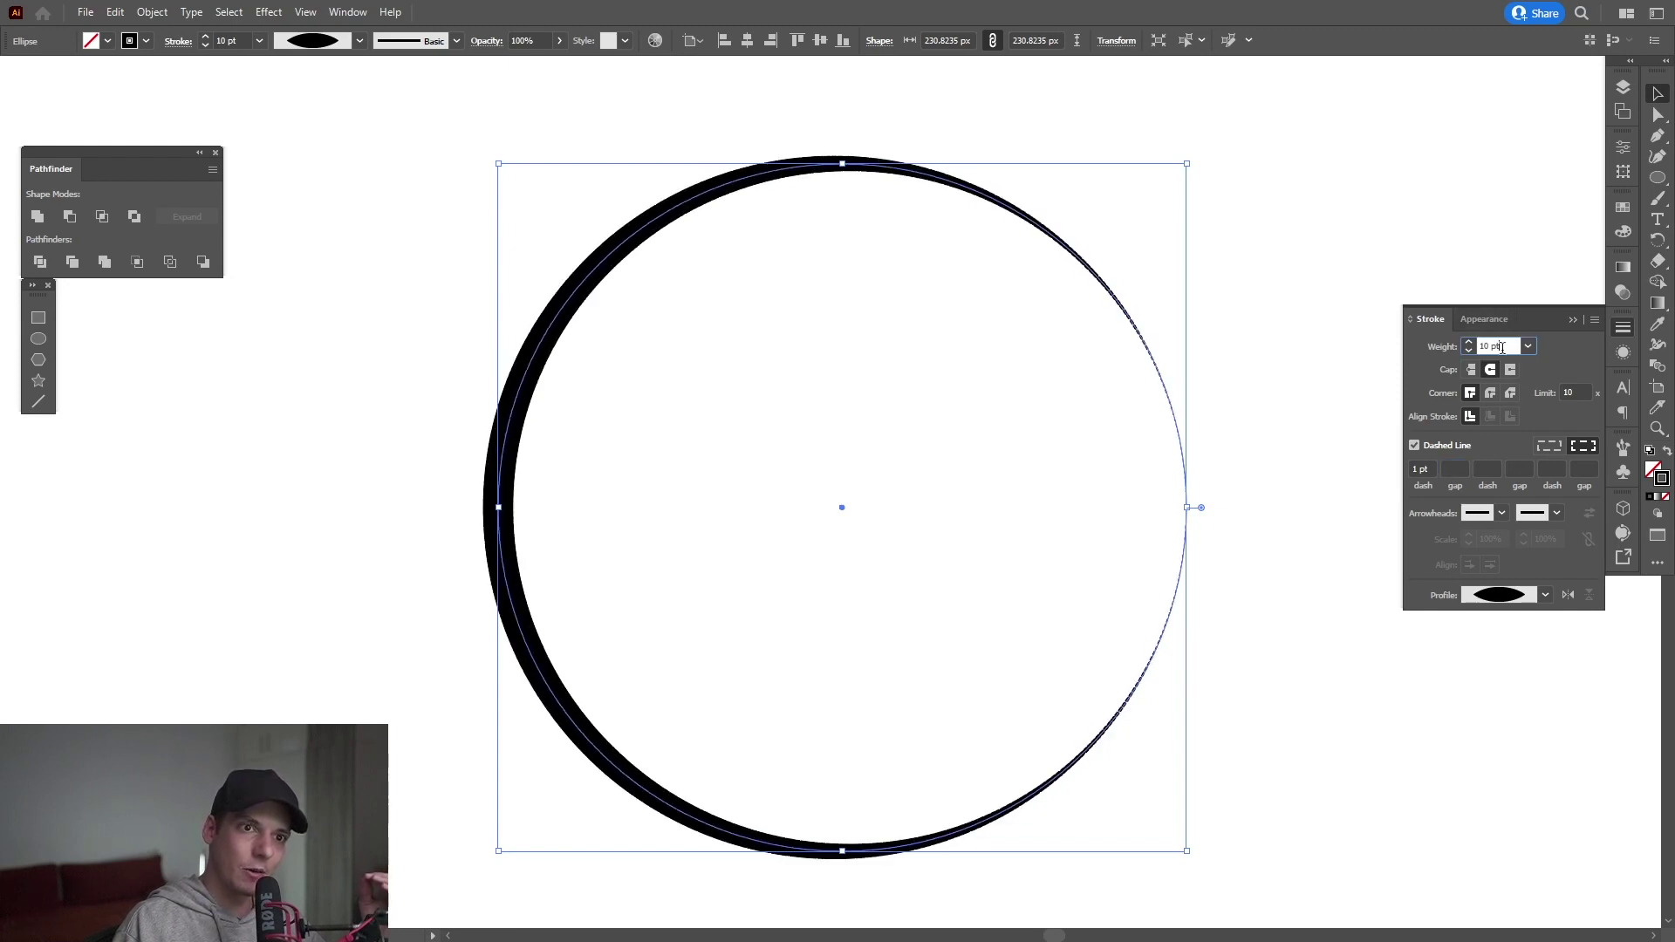
scroll(1502, 346, down, 2)
scroll(1502, 347, up, 1)
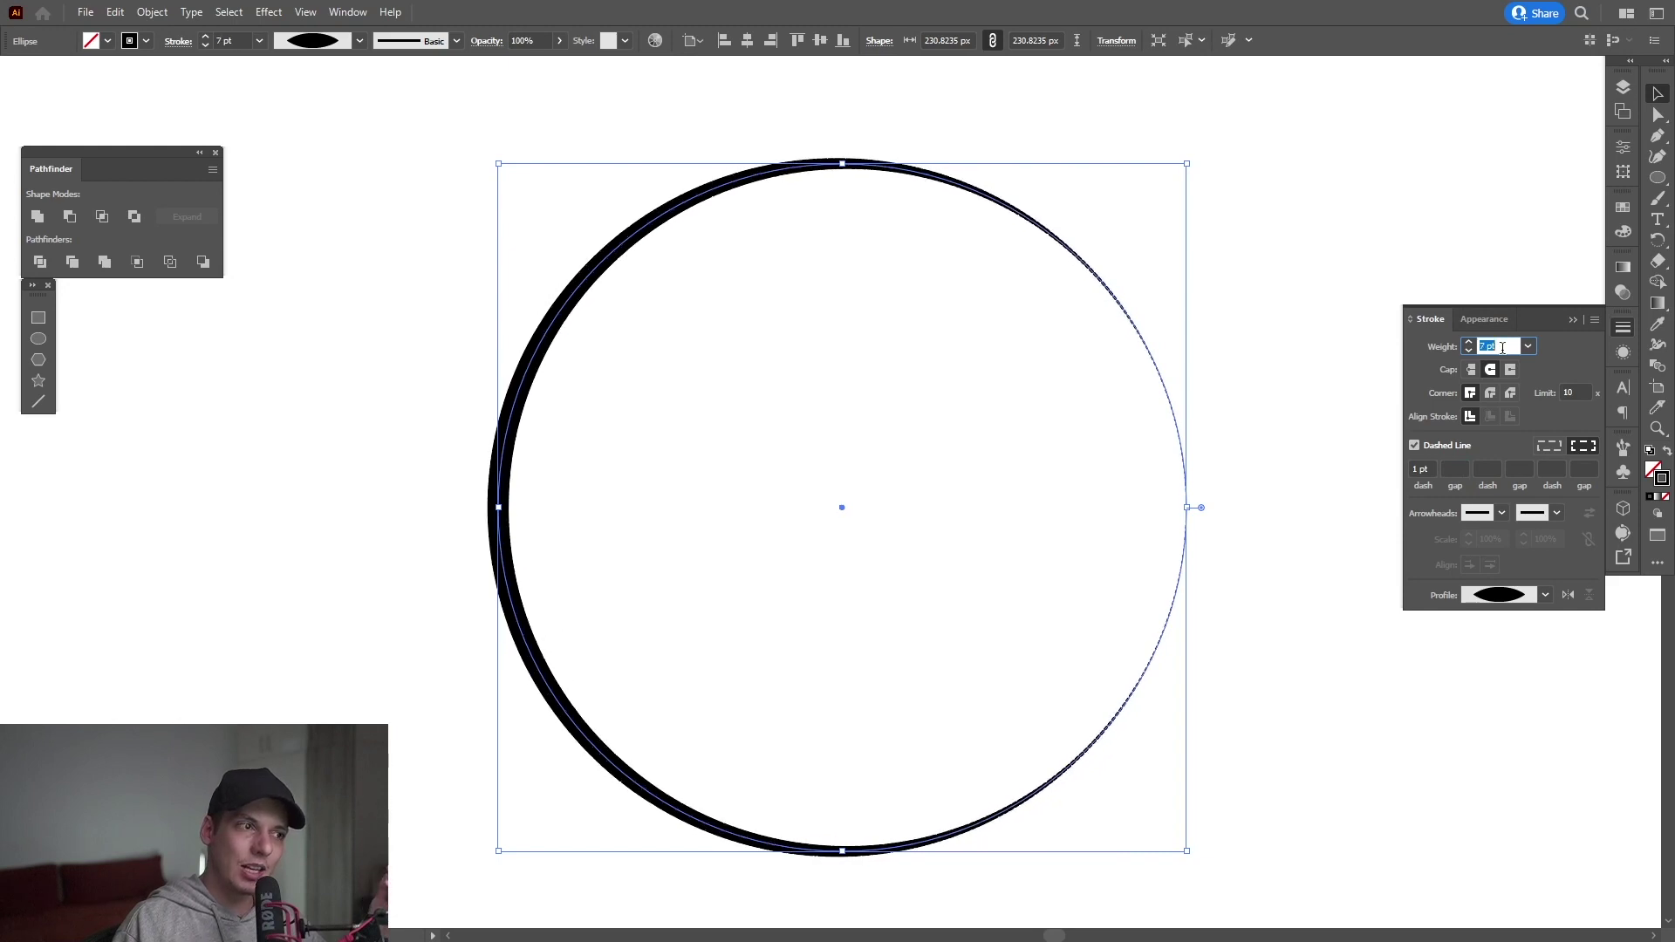
click(1452, 468)
scroll(1452, 468, up, 20)
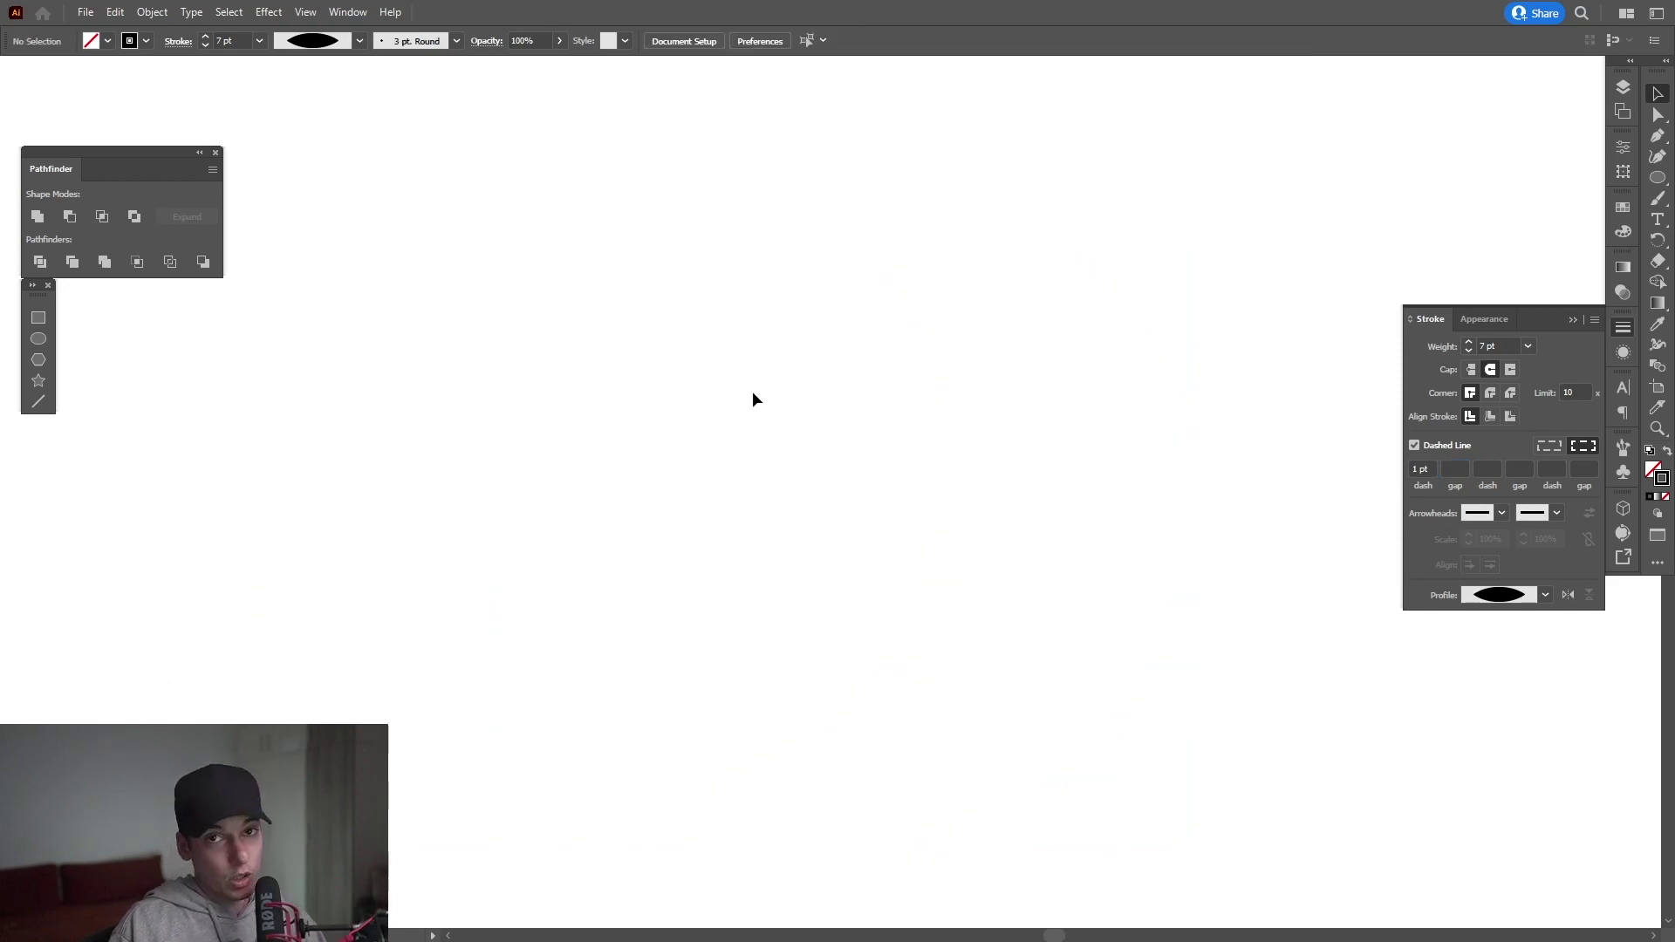
Step: Reduce the stroke weight of the prepared dotted circle with the 16 pt gap to 6 pt
key(space)
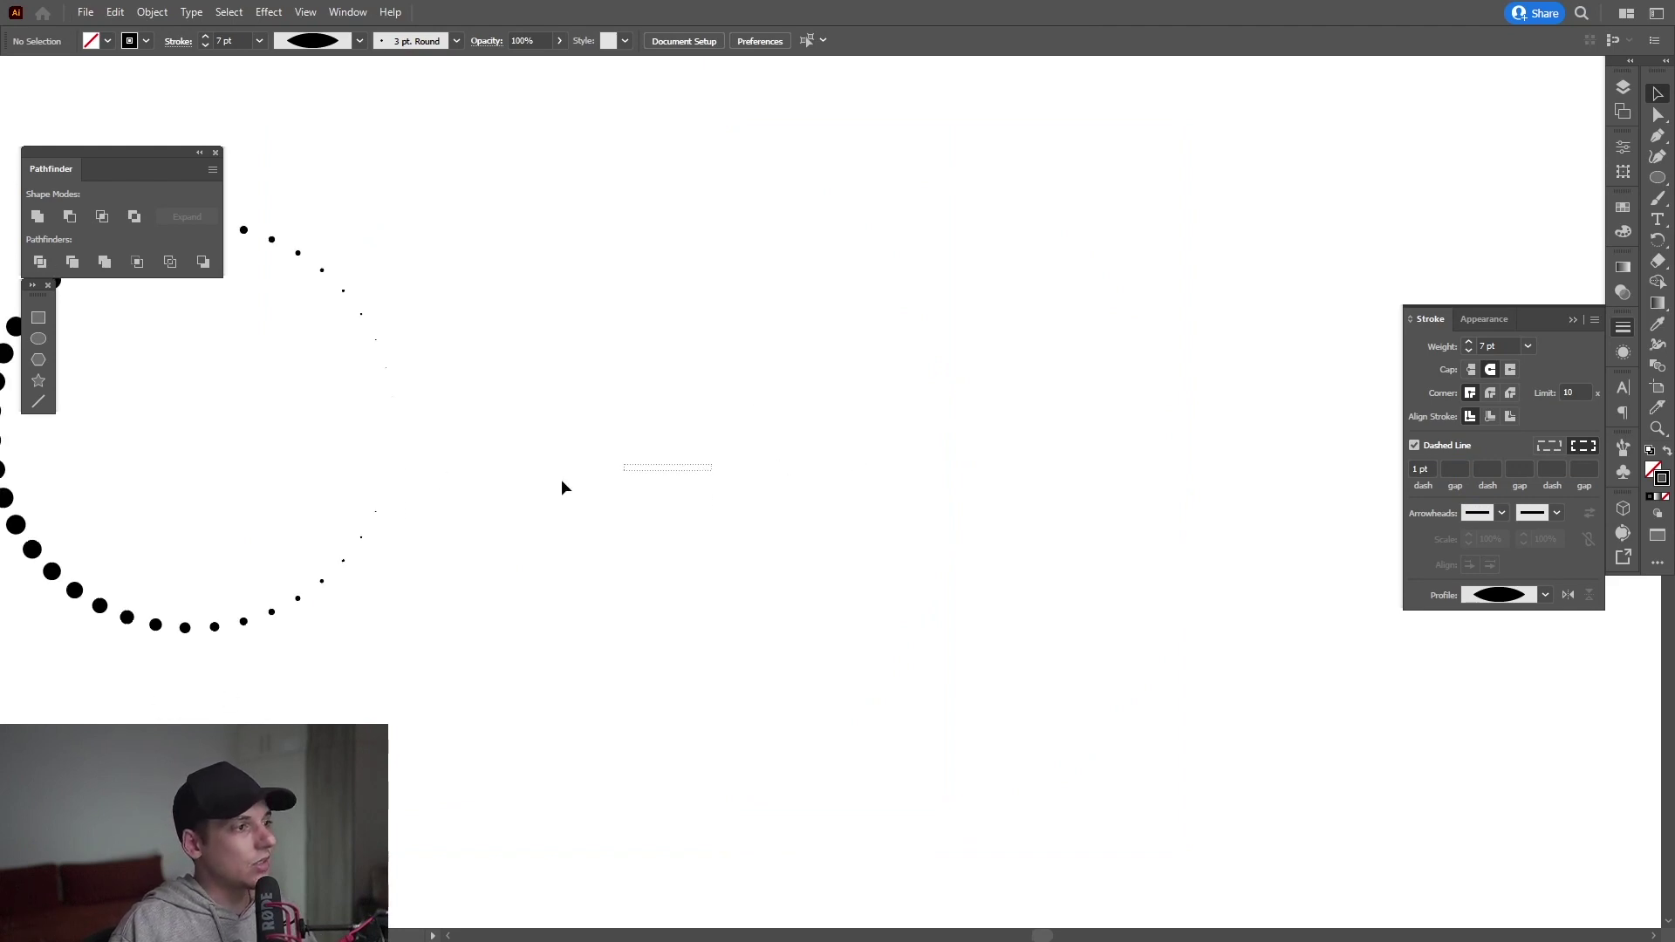
drag(353, 551, 376, 556)
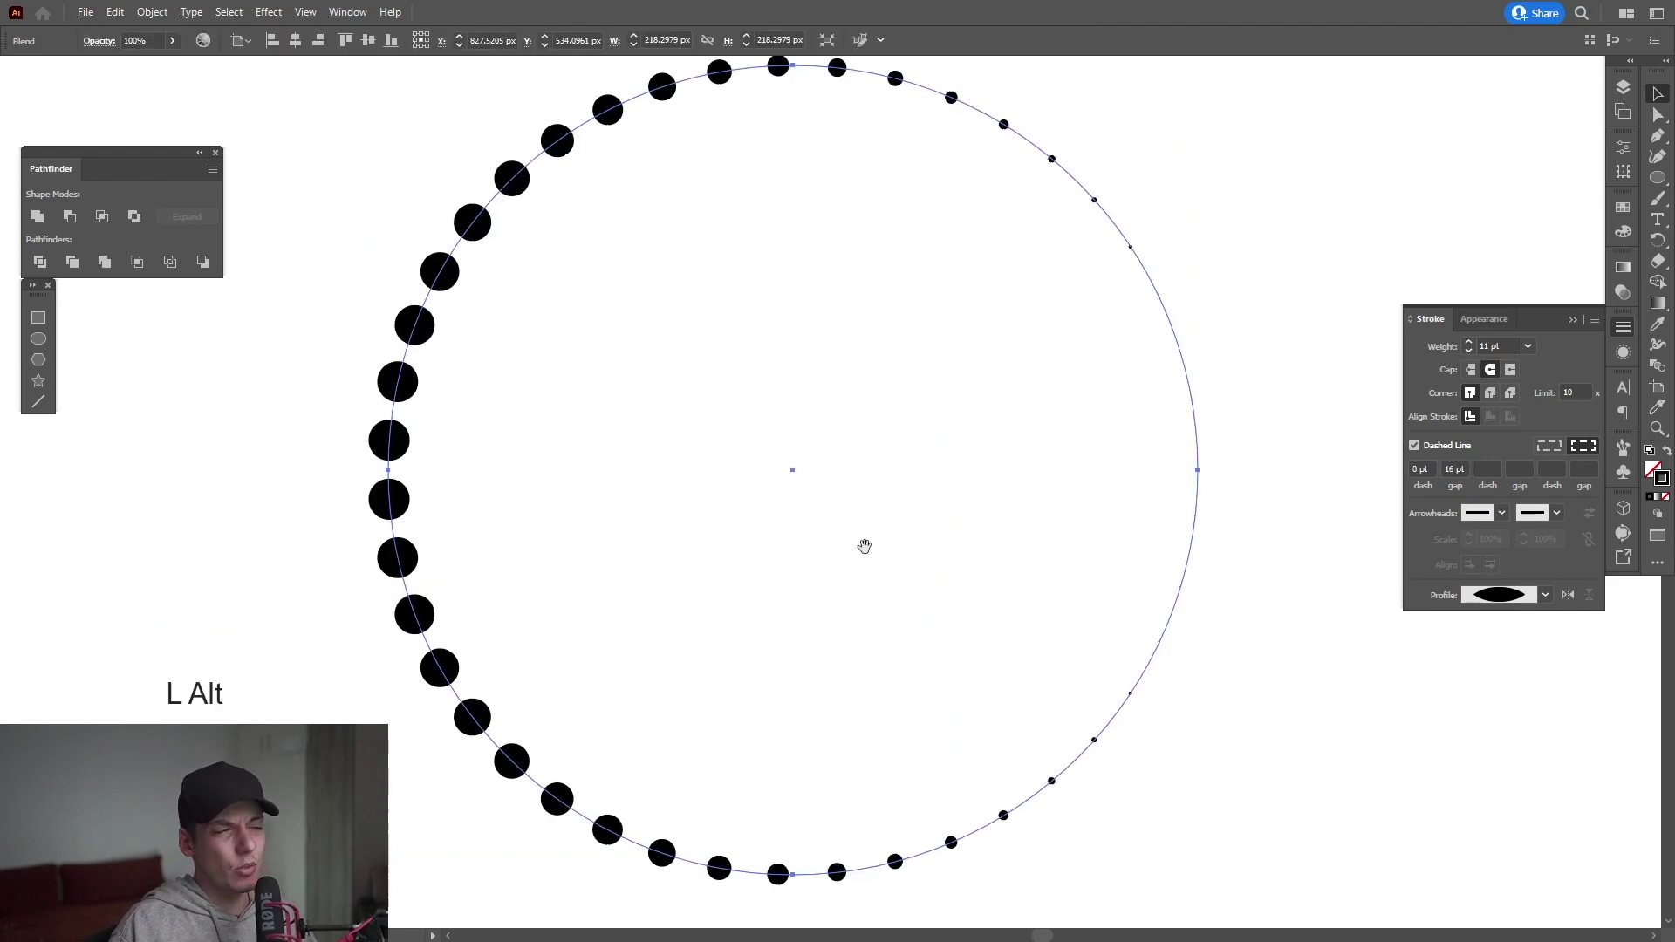
scroll(864, 555, down, 1)
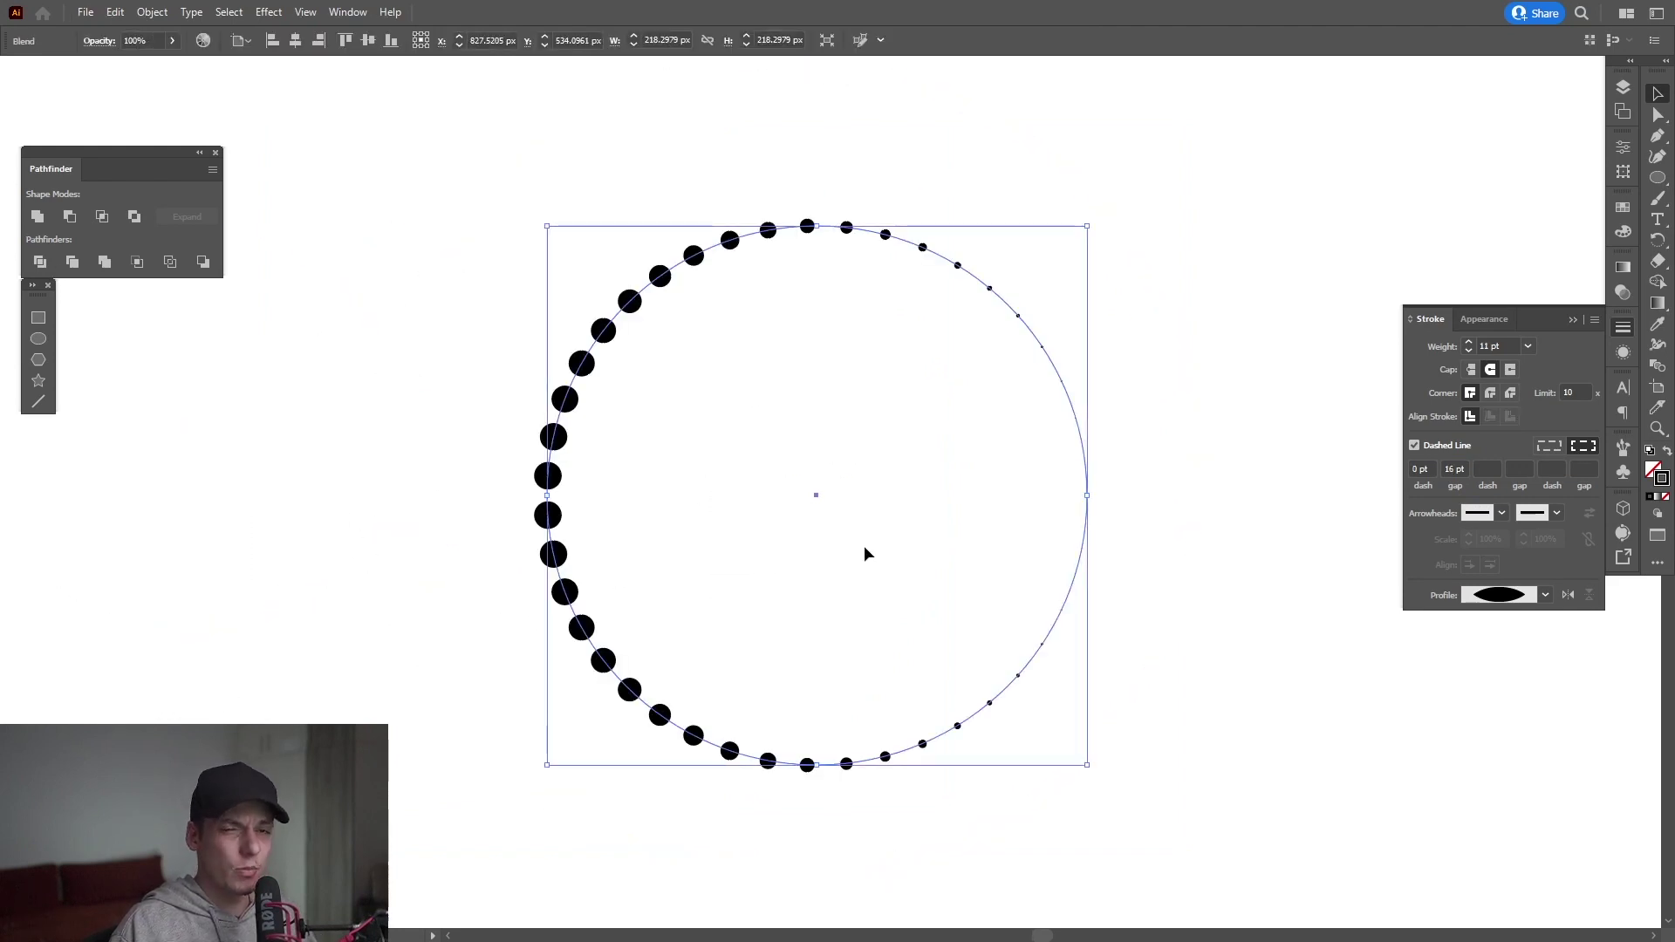
key(alt)
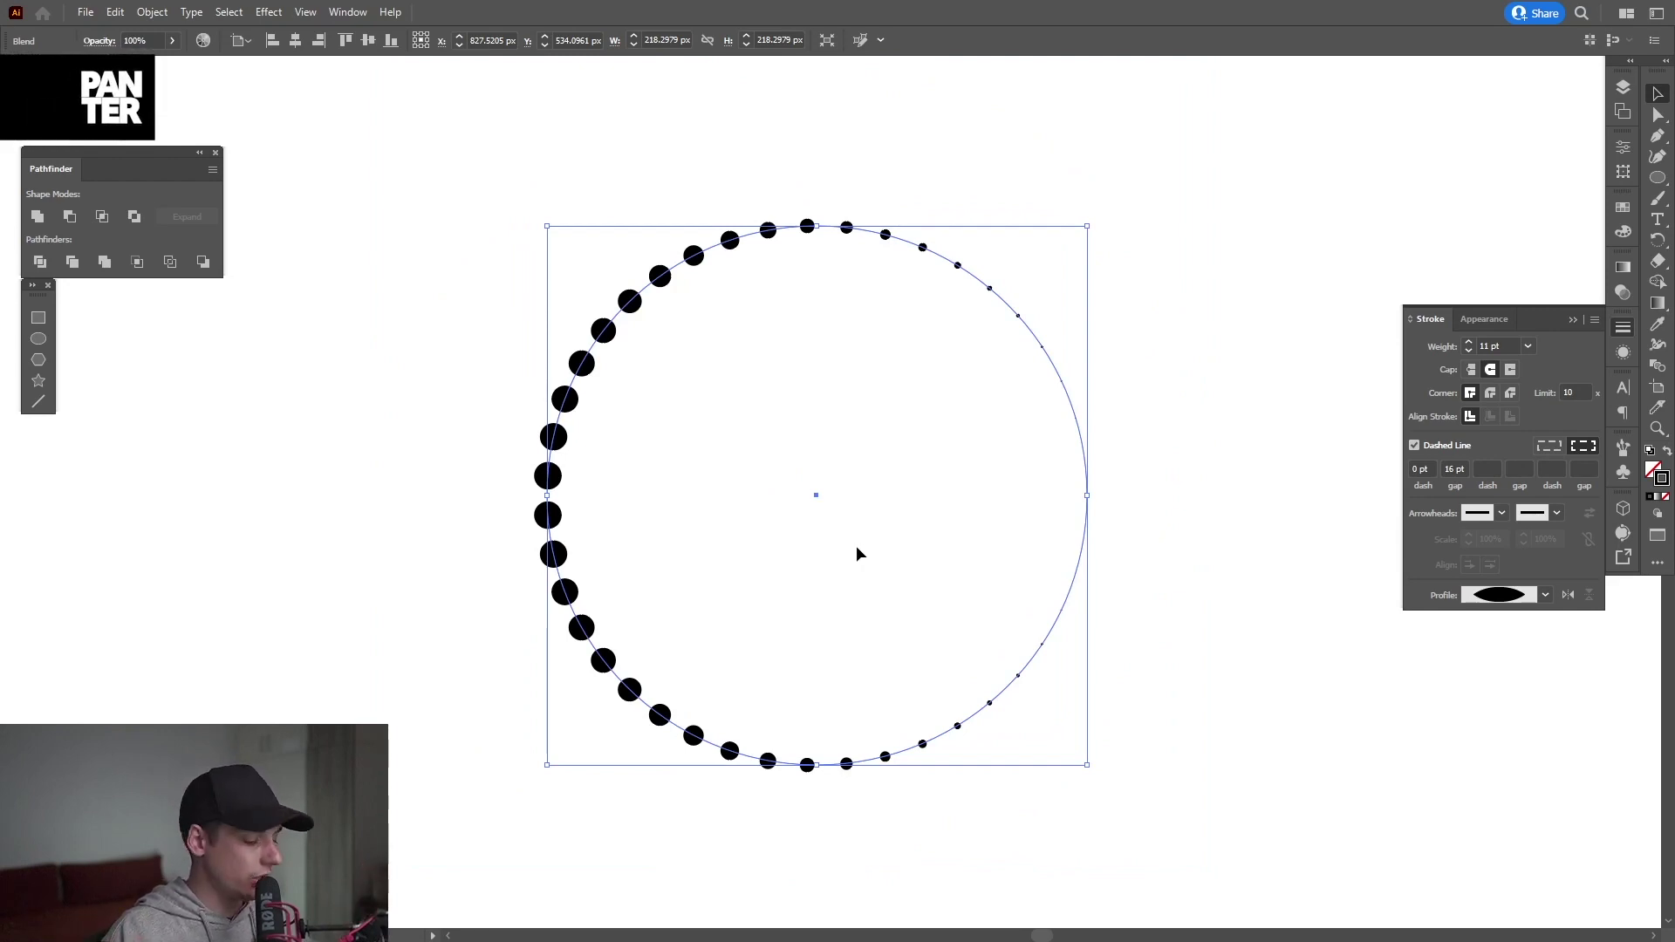
key(z)
drag(845, 444, 905, 444)
scroll(905, 444, up, 1)
click(907, 442)
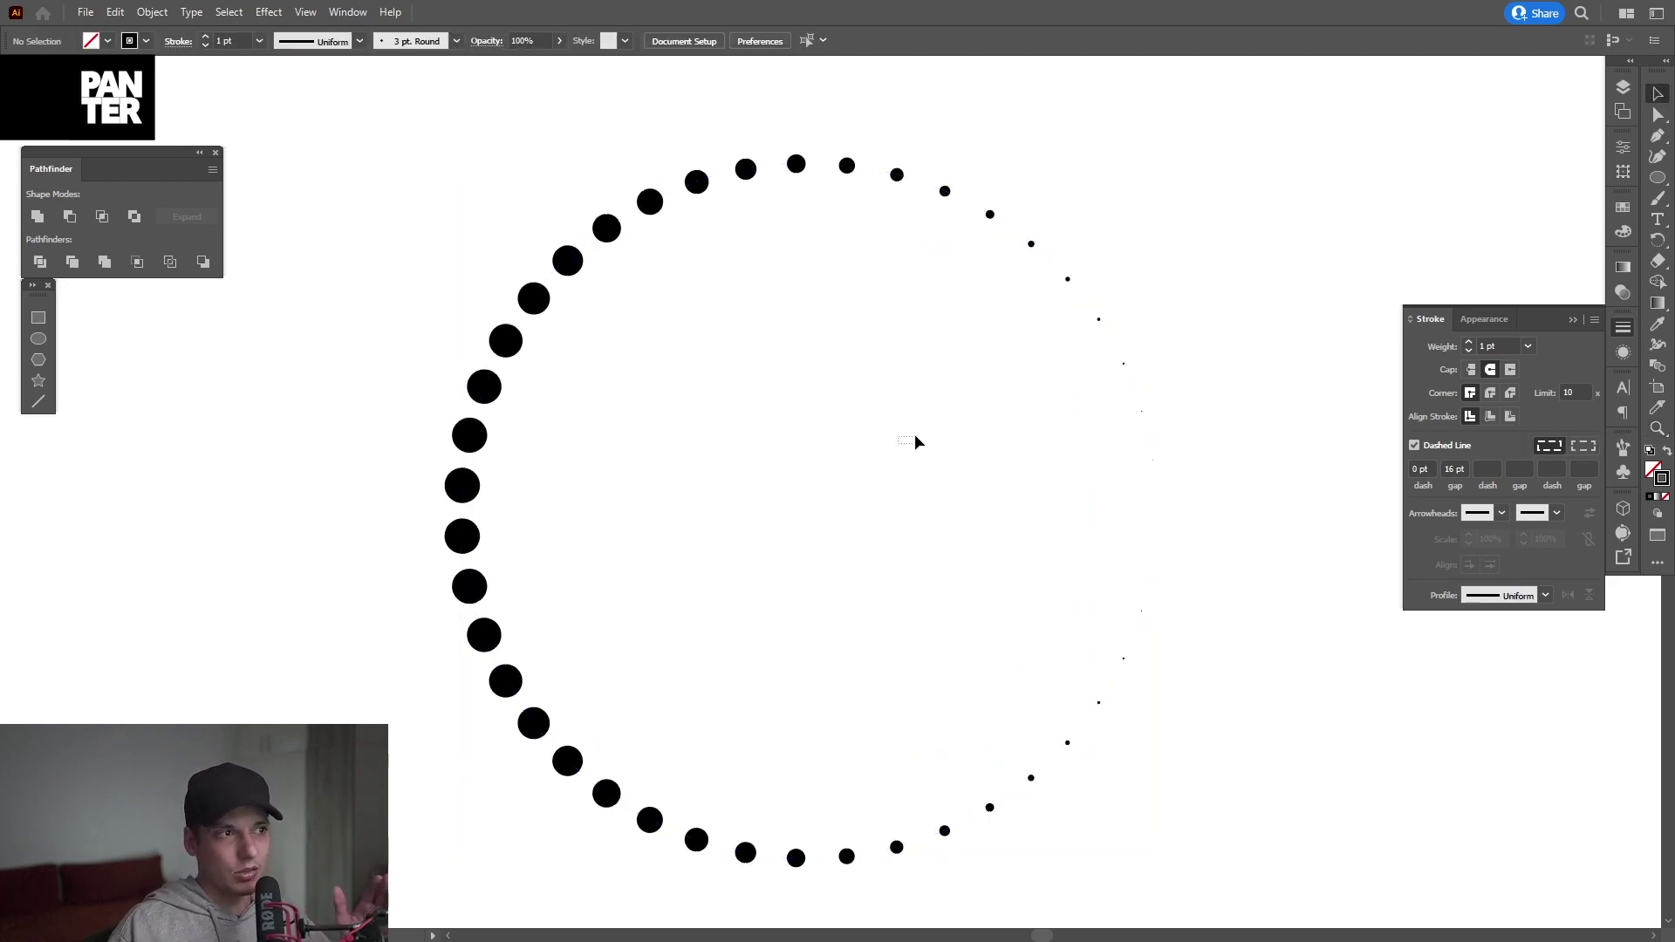
drag(899, 443, 1194, 257)
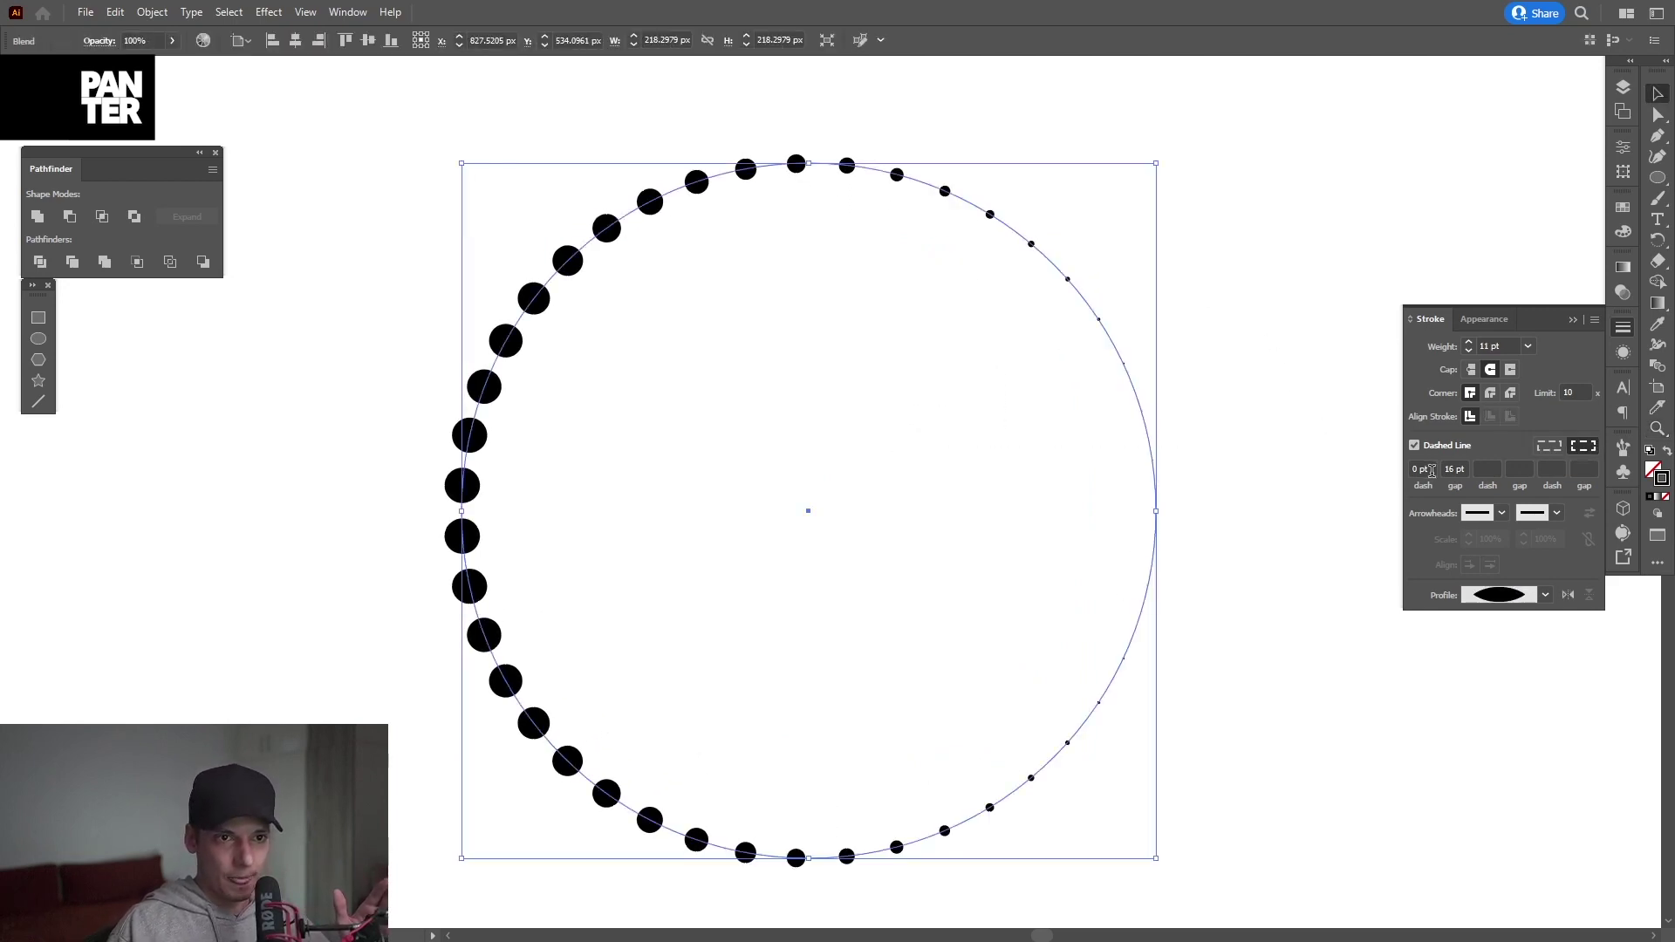
click(1455, 470)
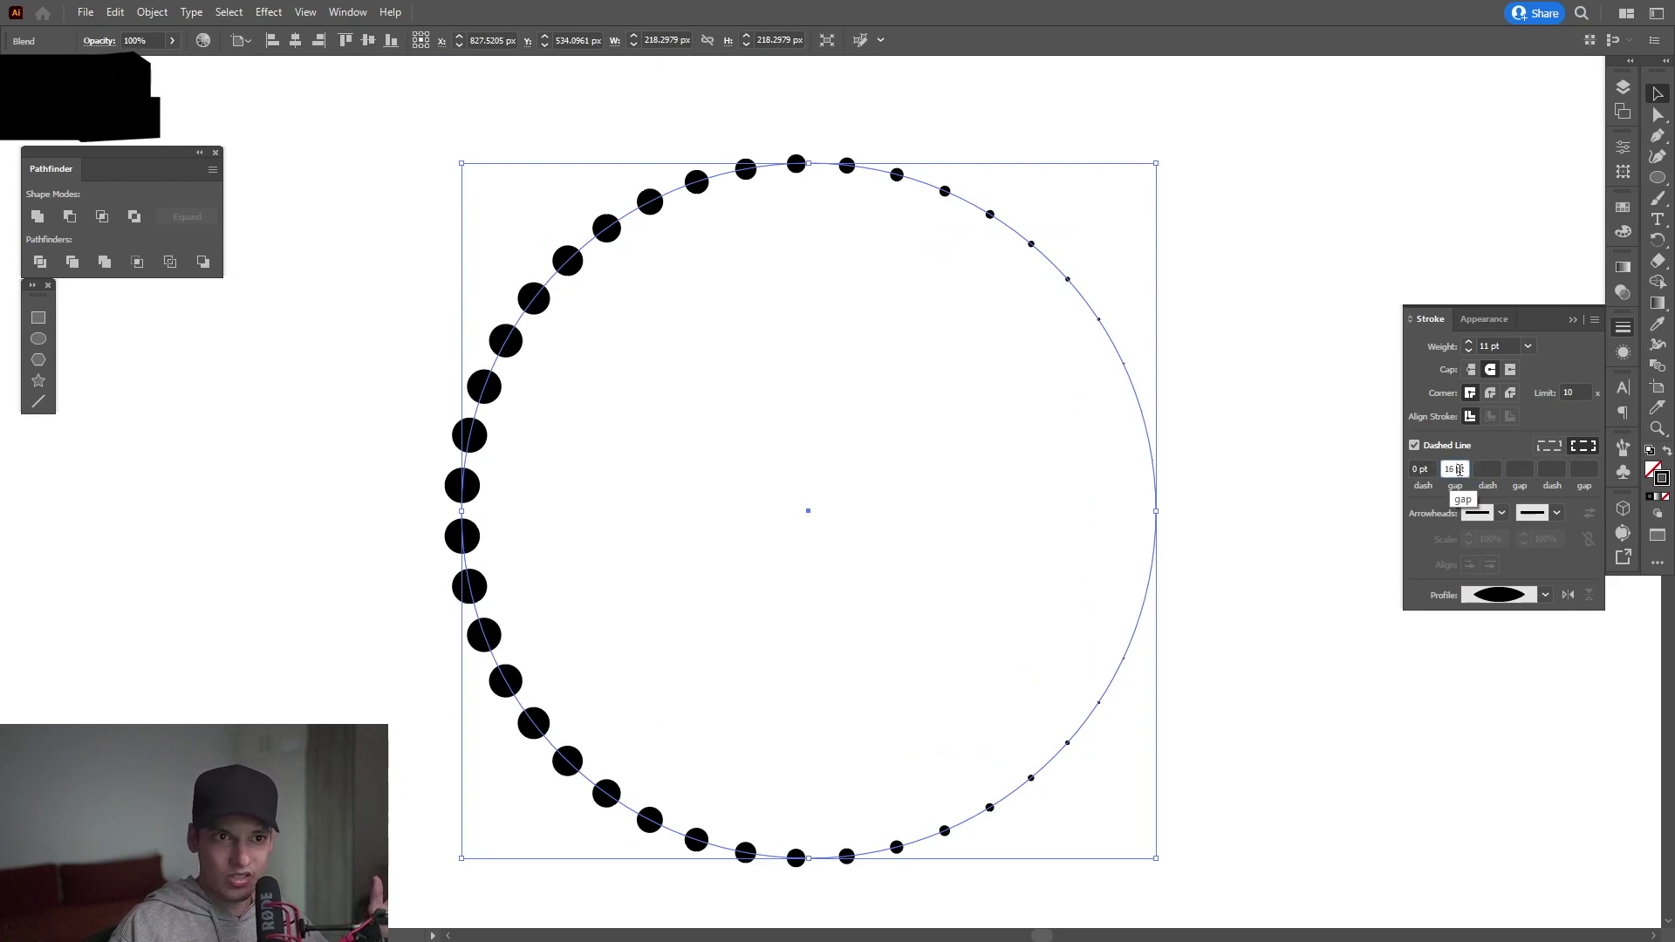
click(1508, 347)
scroll(1507, 347, down, 5)
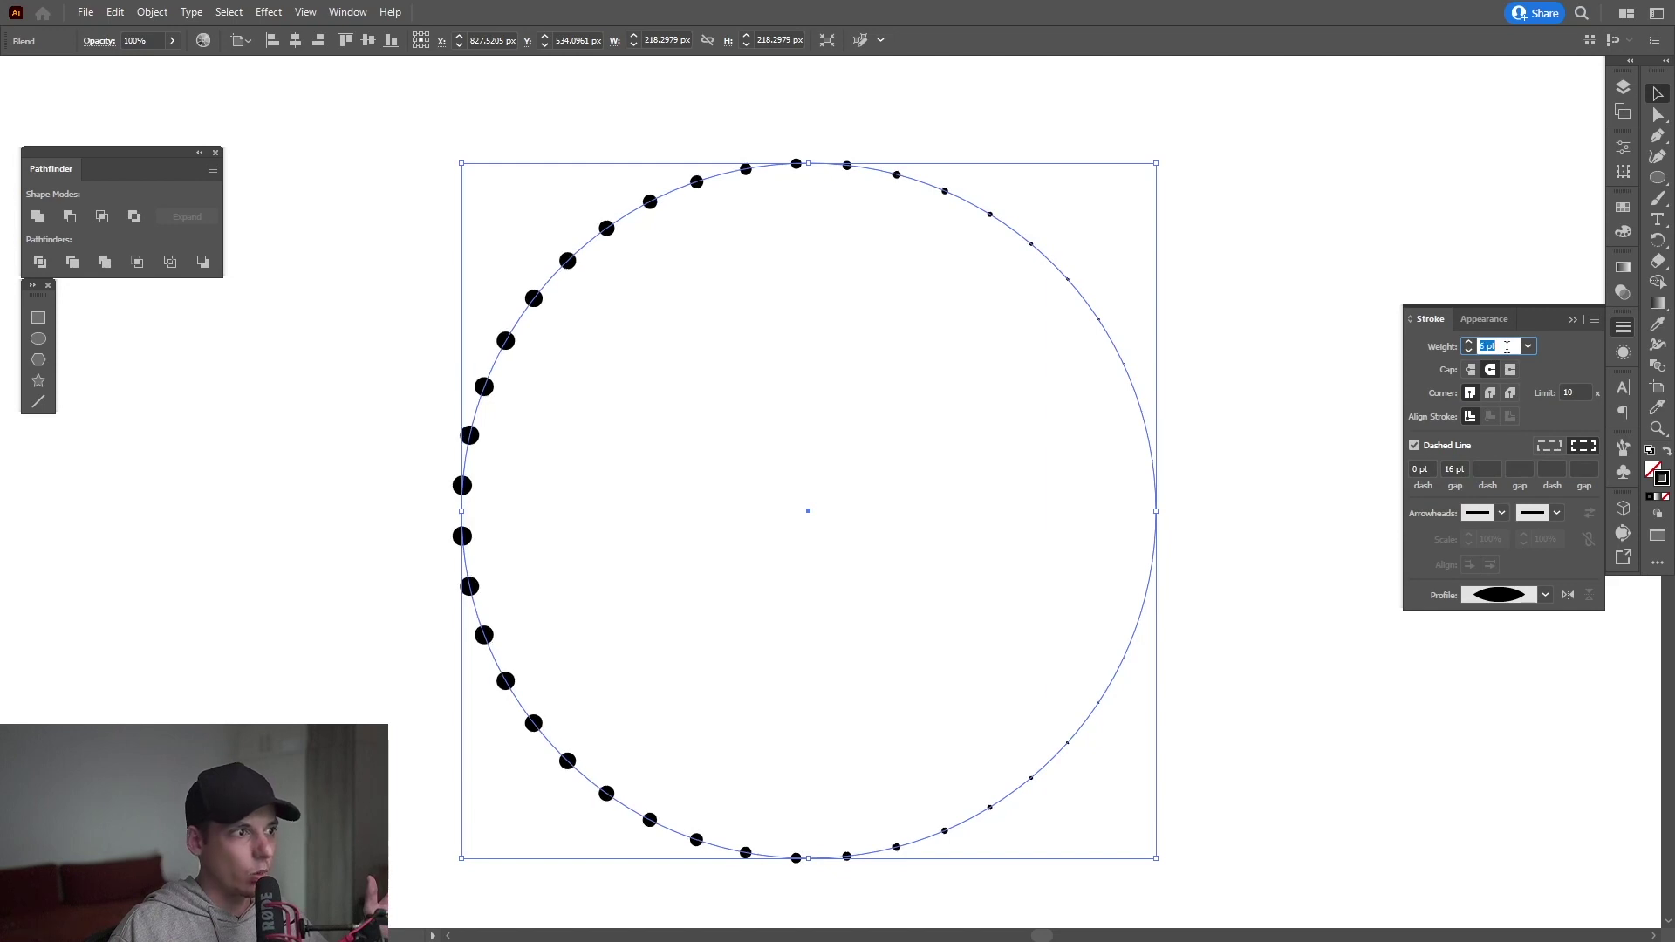
click(1259, 374)
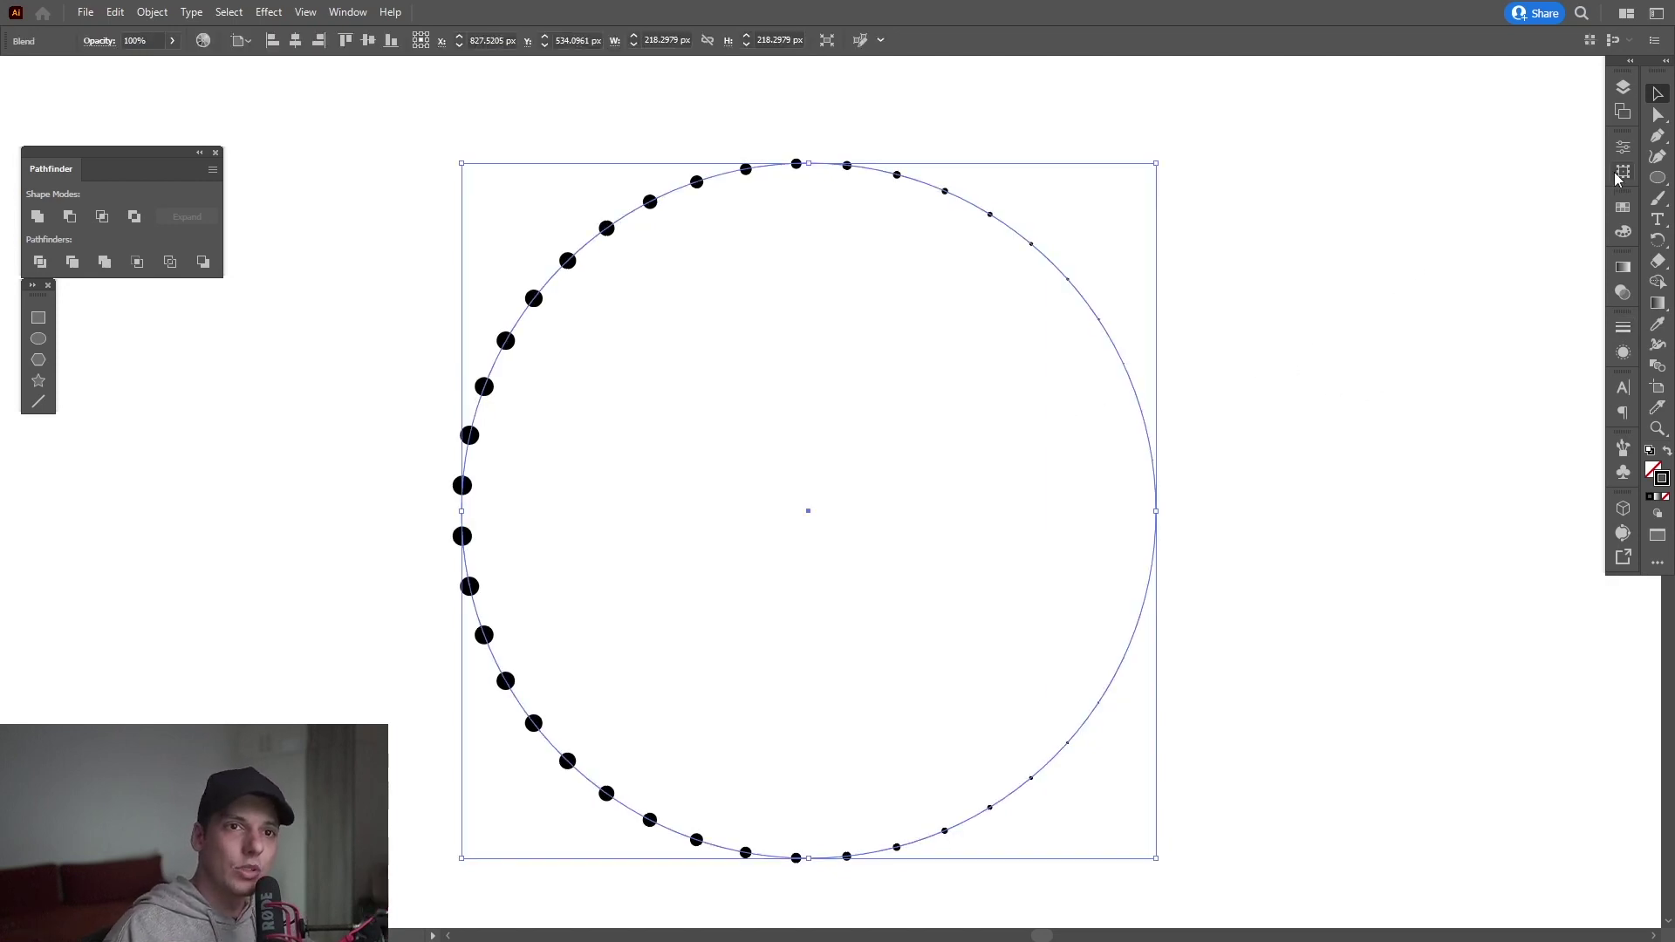
Step: Paste a copy of the dotted circle in front and scale it proportionally to about 138.5 px, keeping its thin-dot side anchored
click(1622, 172)
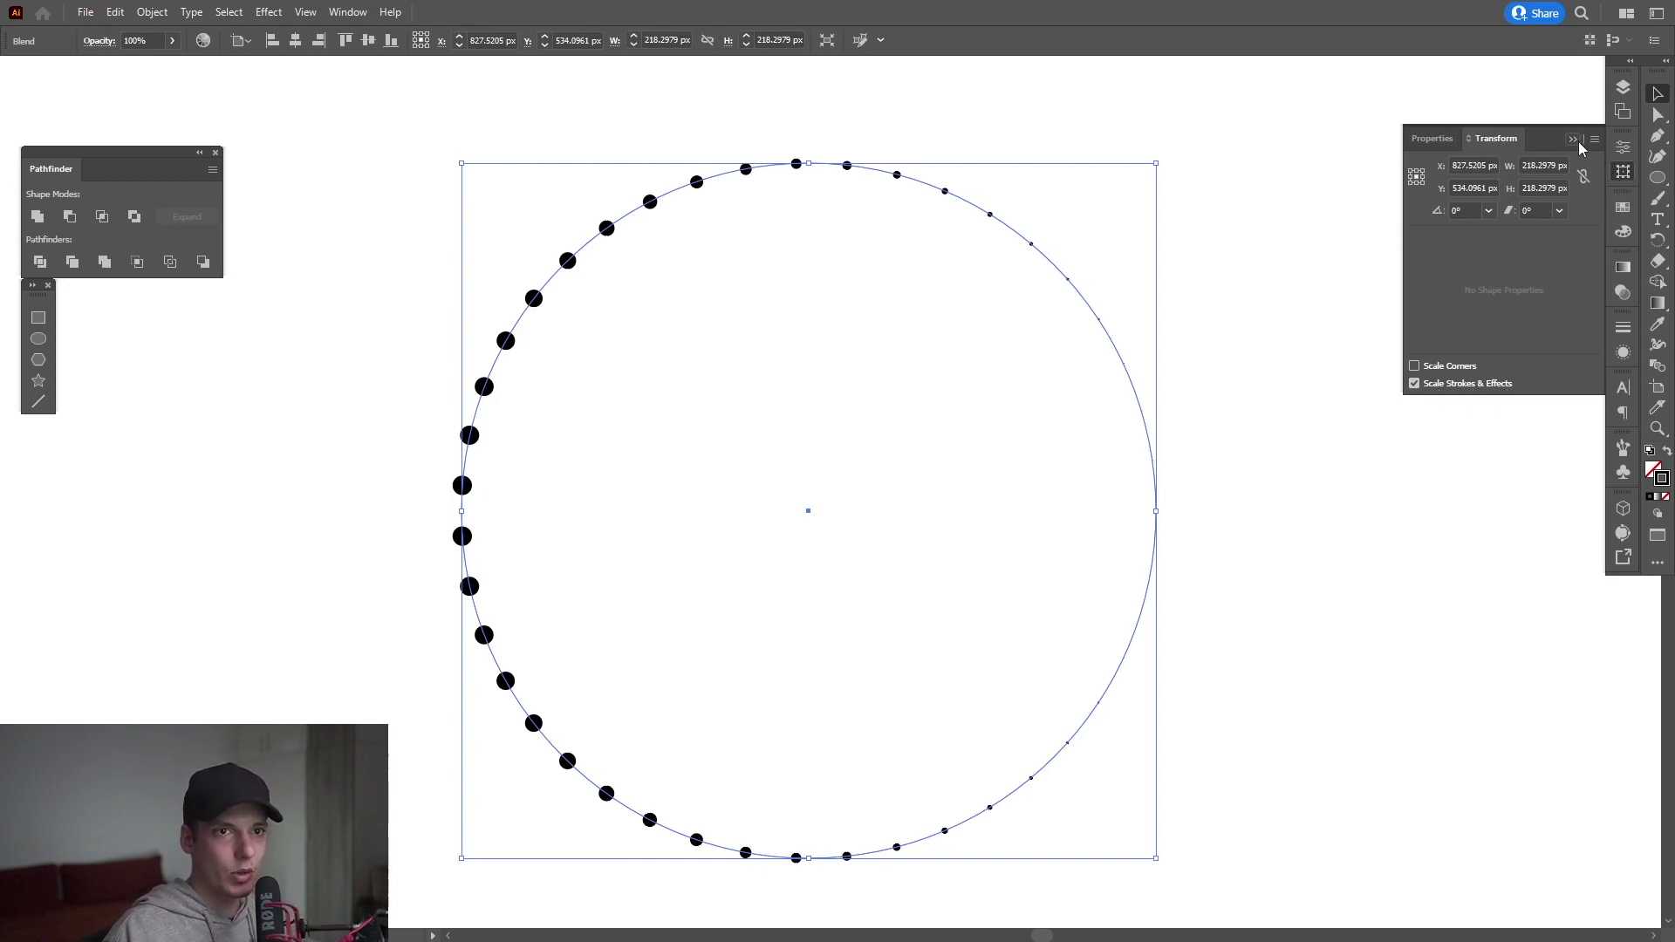
key(ctrl)
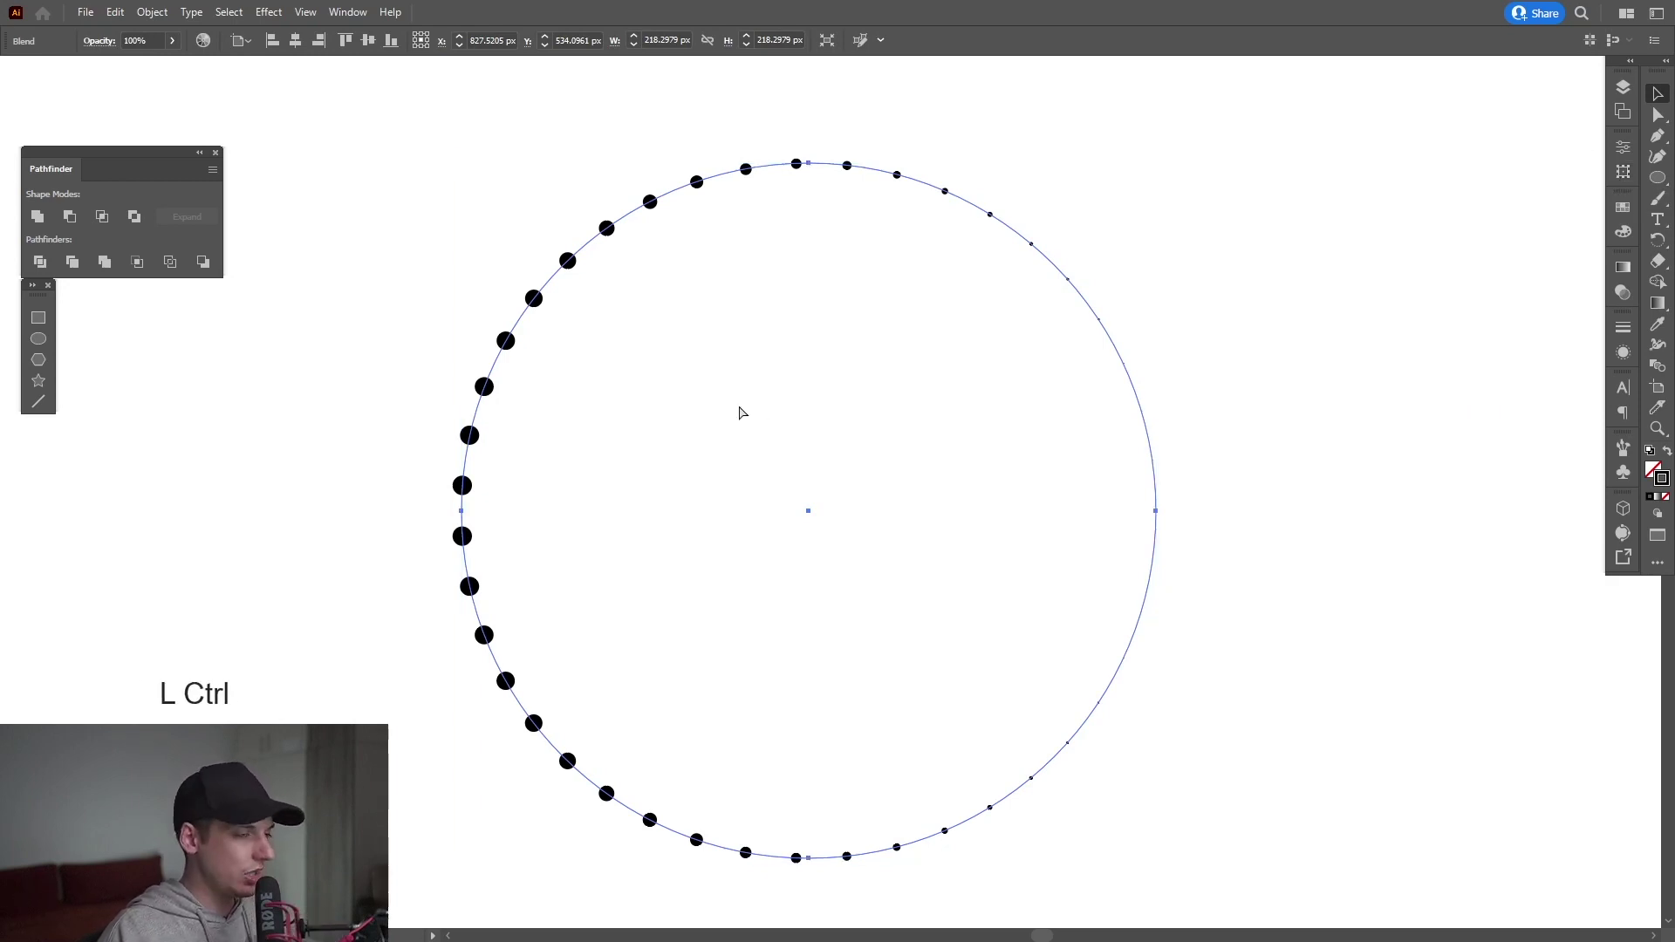
click(122, 13)
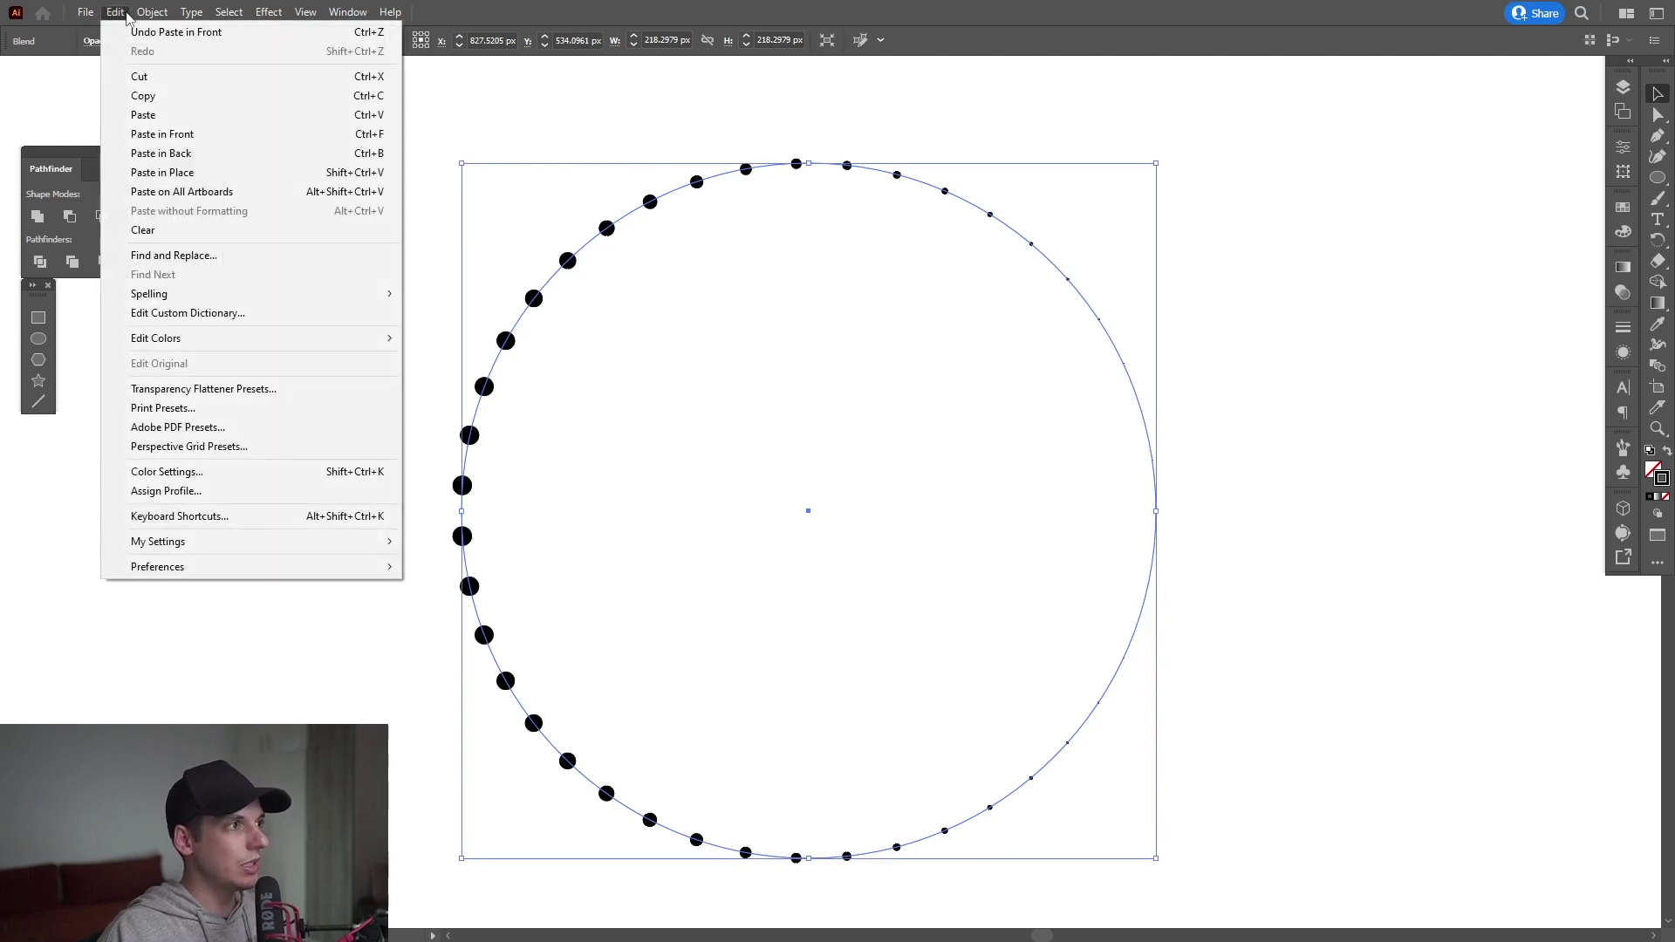
click(682, 8)
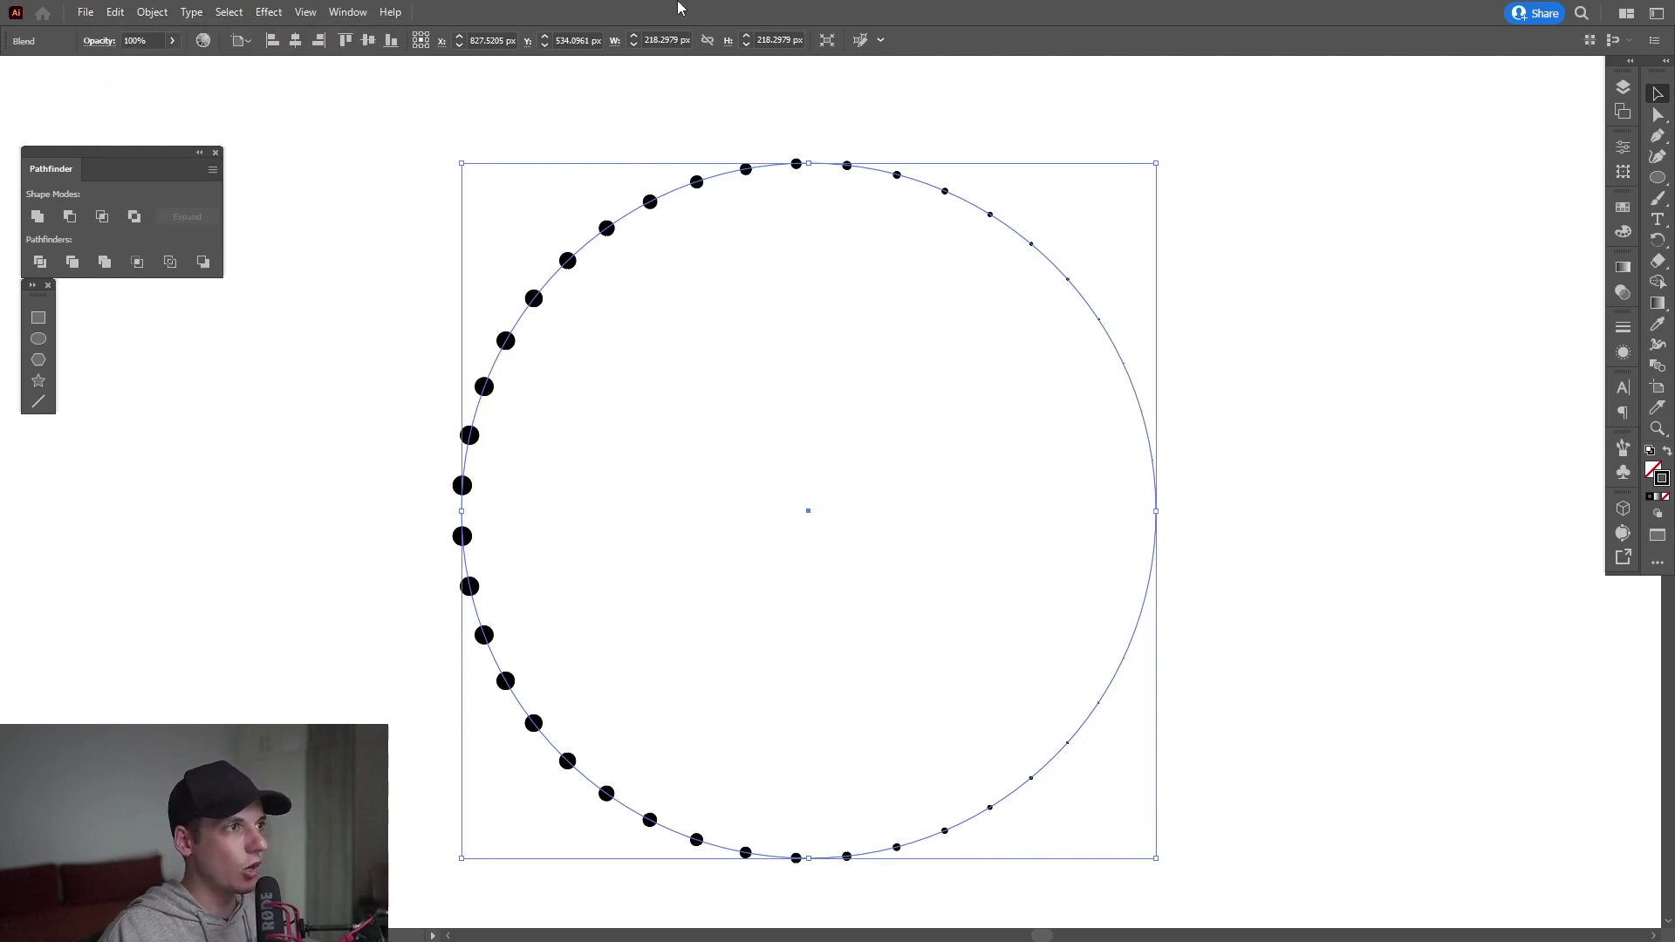
key(shift)
drag(462, 513, 715, 525)
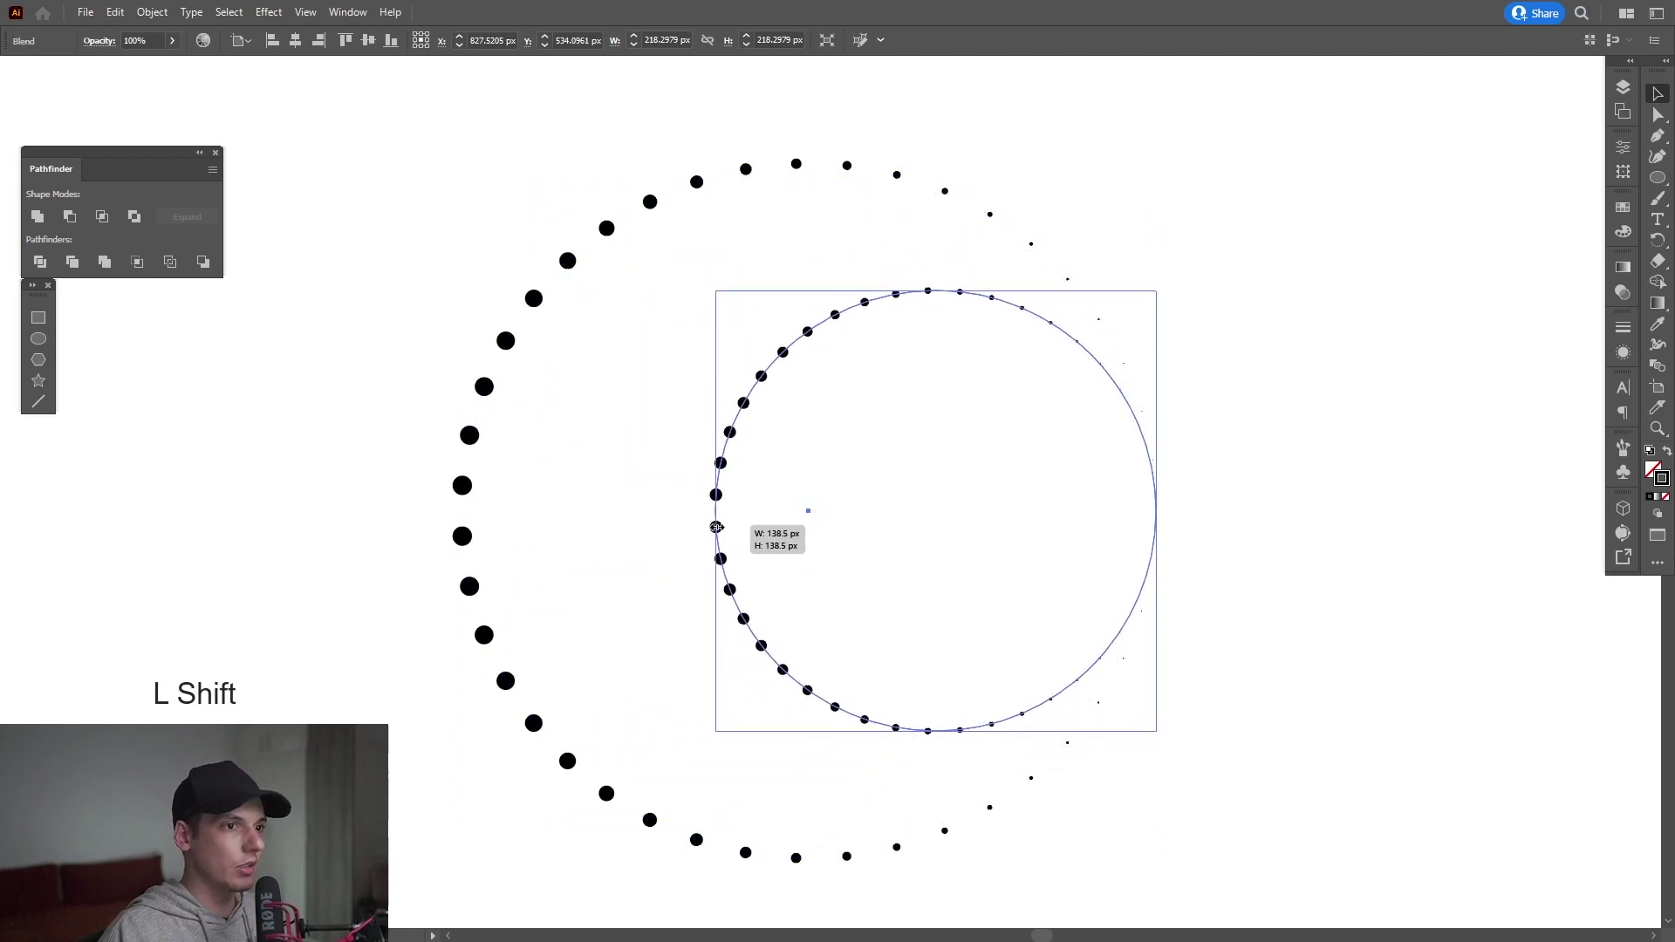
Step: Select both dotted circles and make a blend between them
drag(349, 336, 882, 529)
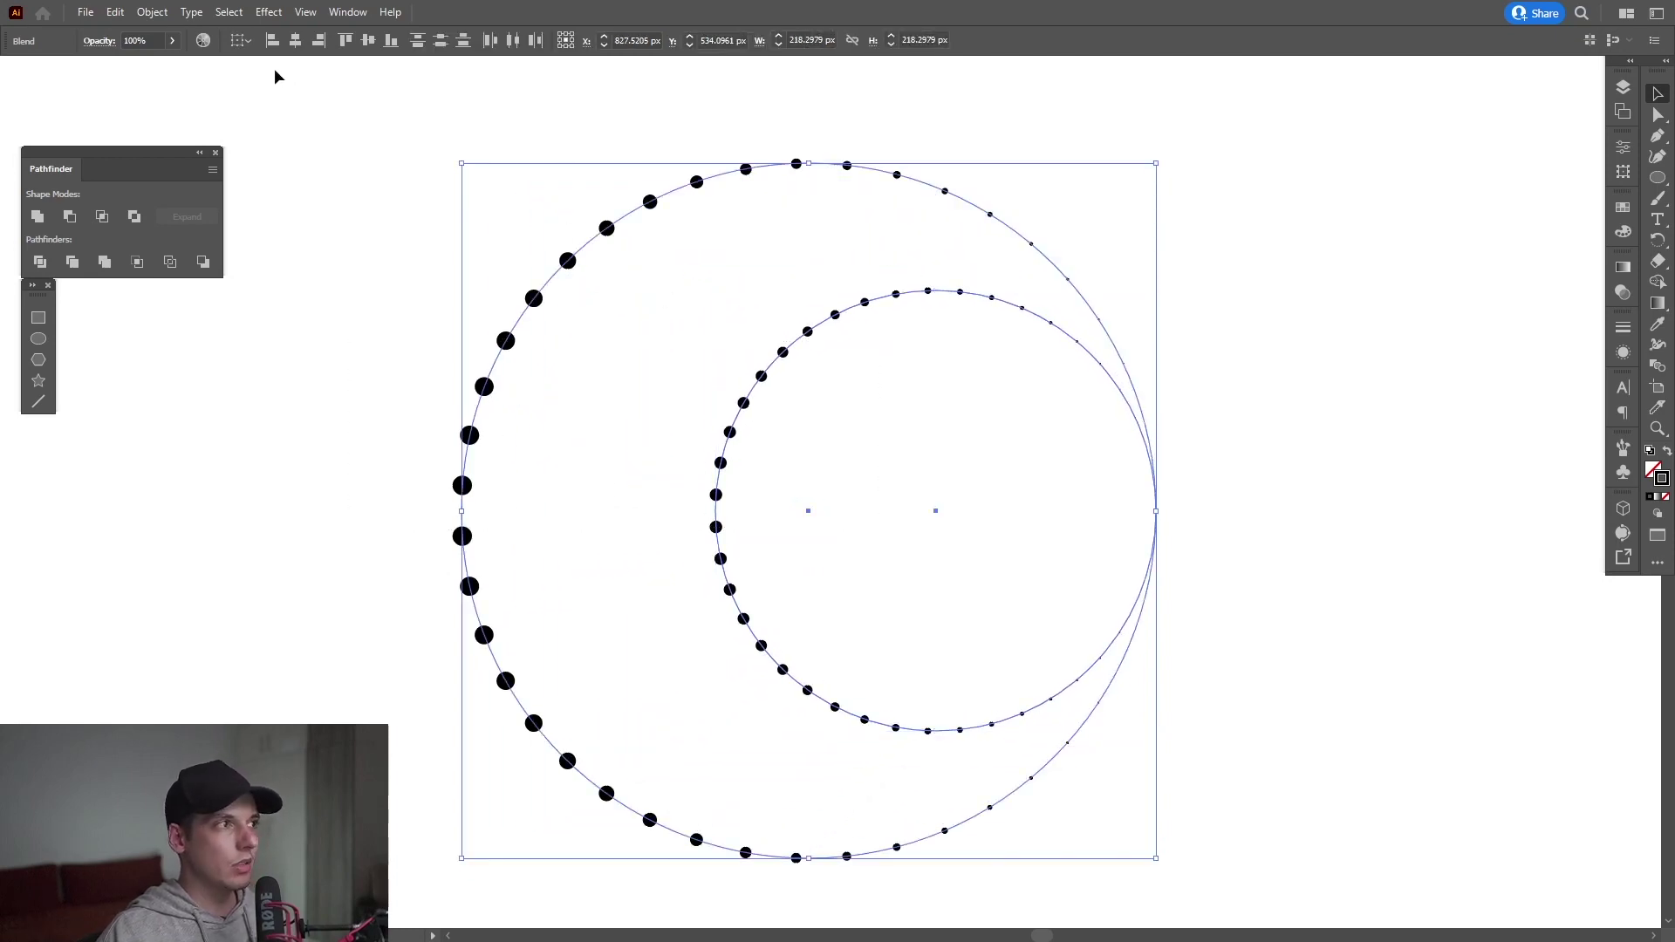
click(152, 11)
mouse_move(202, 503)
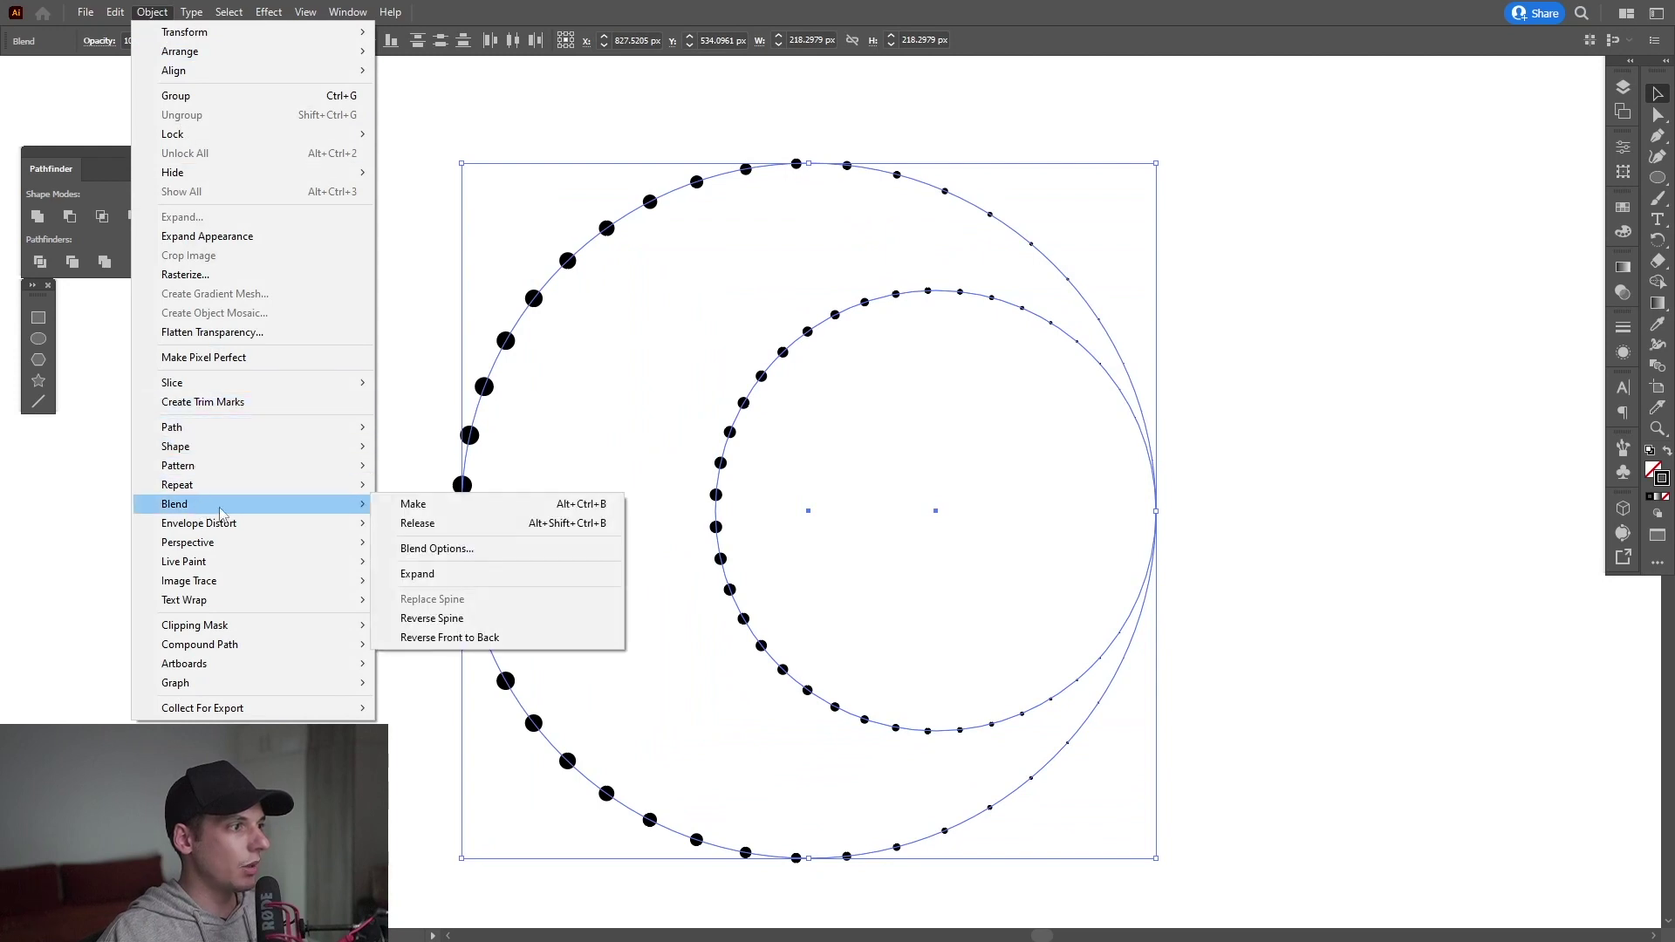
click(431, 508)
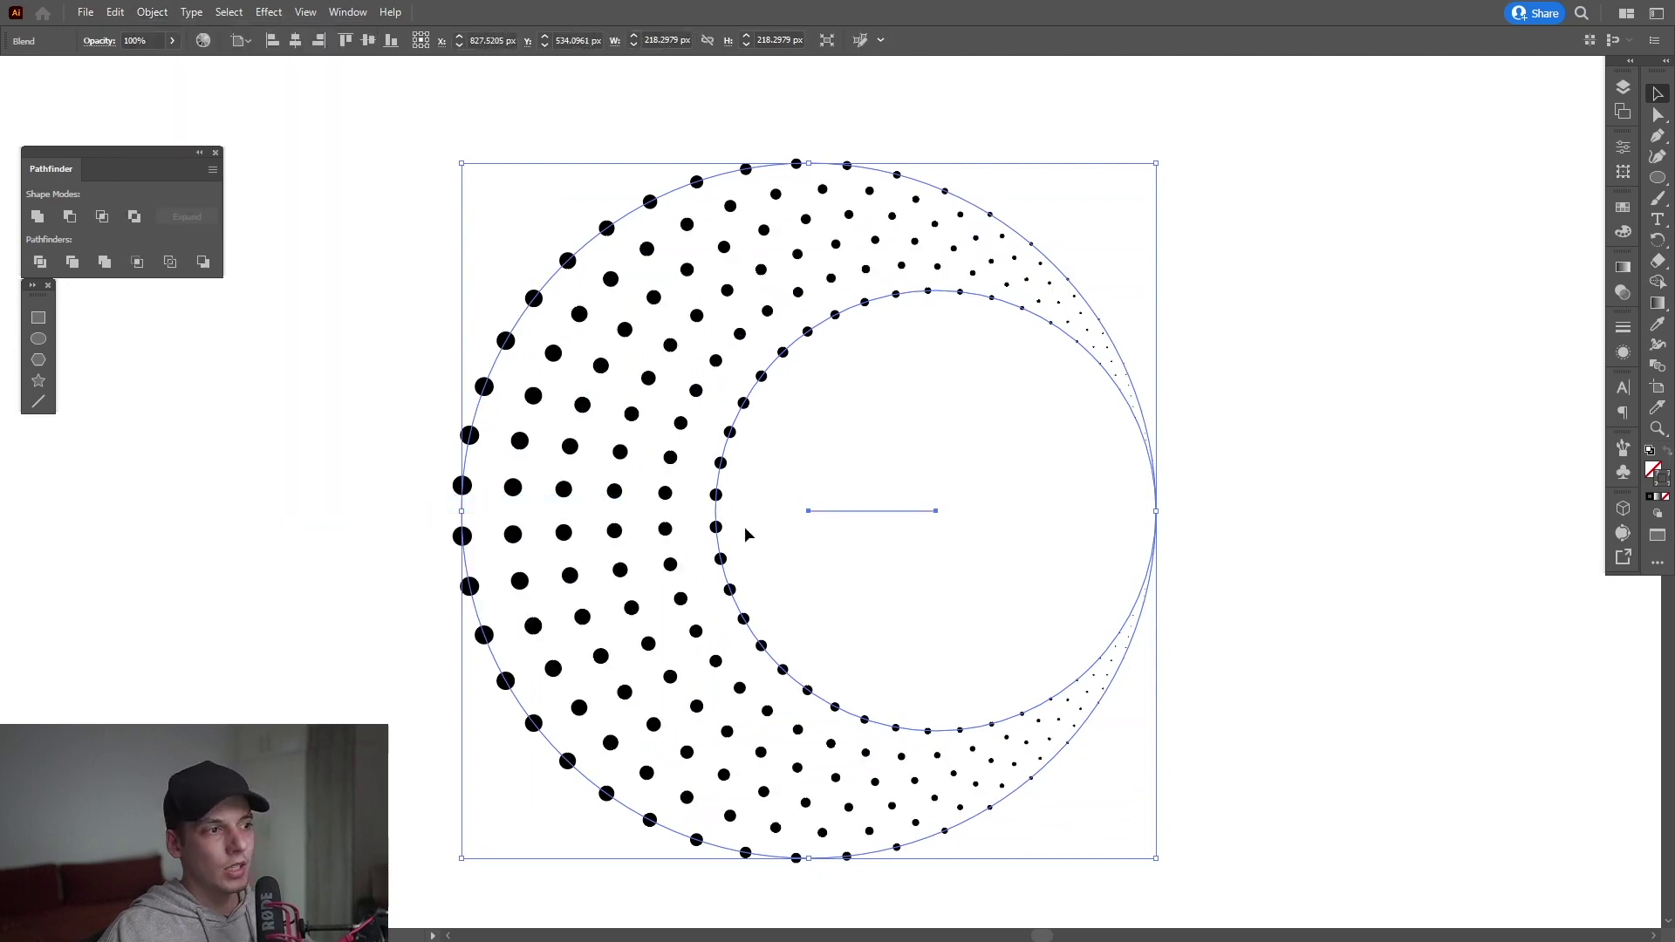
Step: Set the blend spacing between the two dotted circles to Specified Steps with 11 steps
double_click(1657, 366)
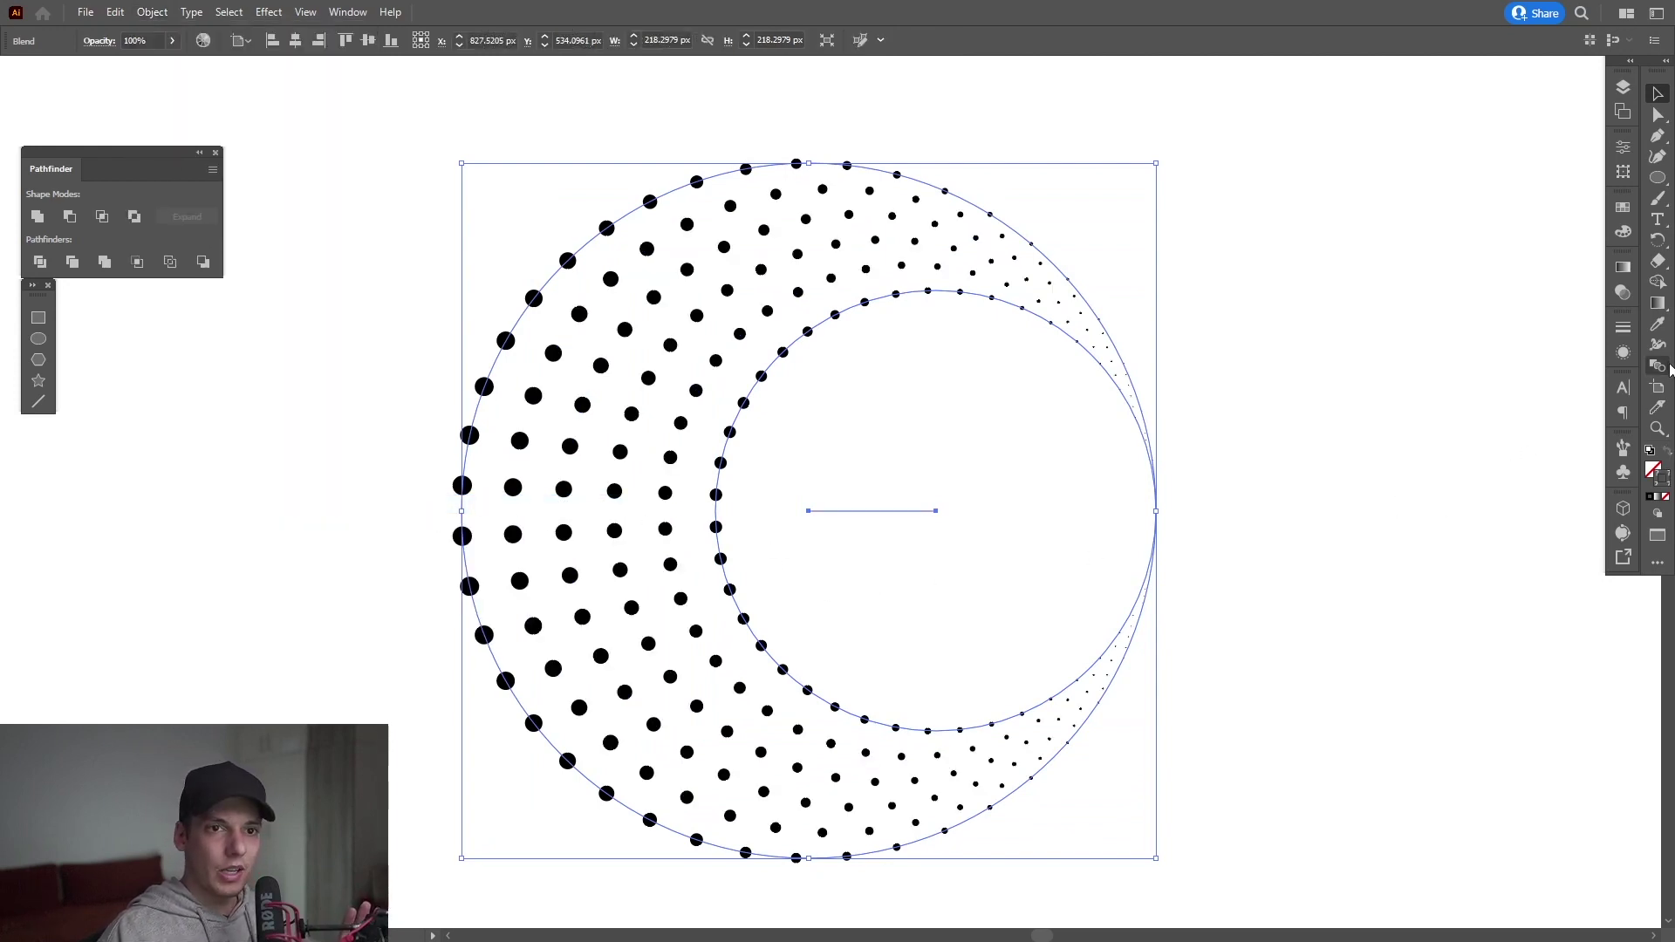
click(1303, 606)
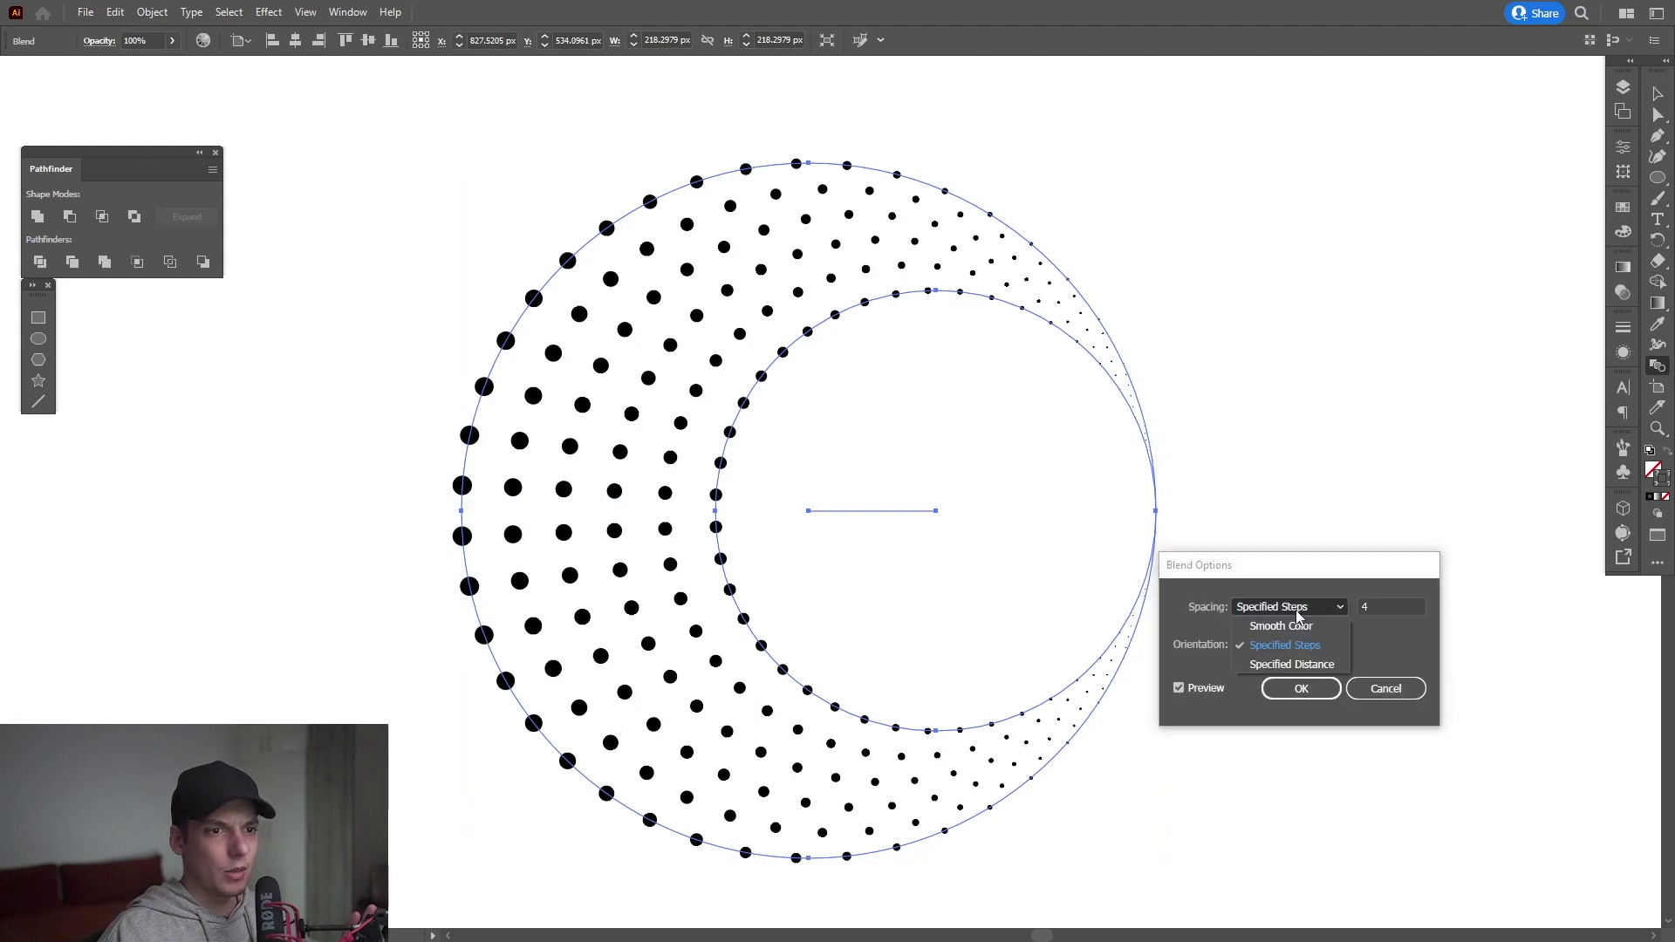
click(1301, 646)
click(1391, 611)
scroll(1391, 610, up, 7)
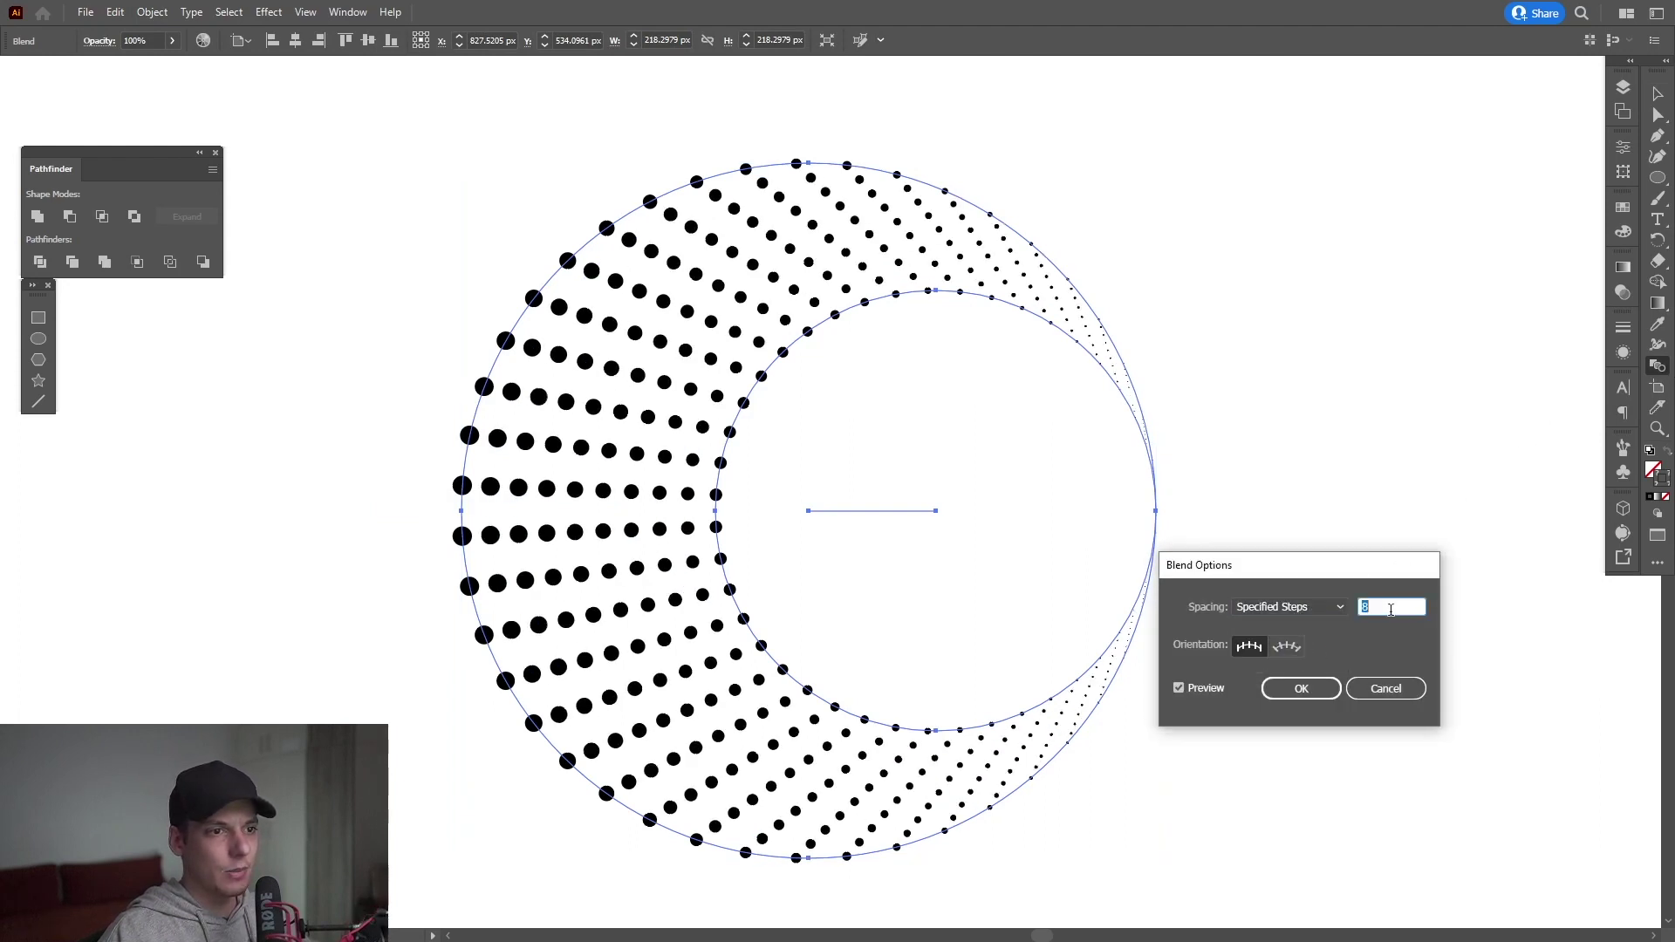
click(1301, 689)
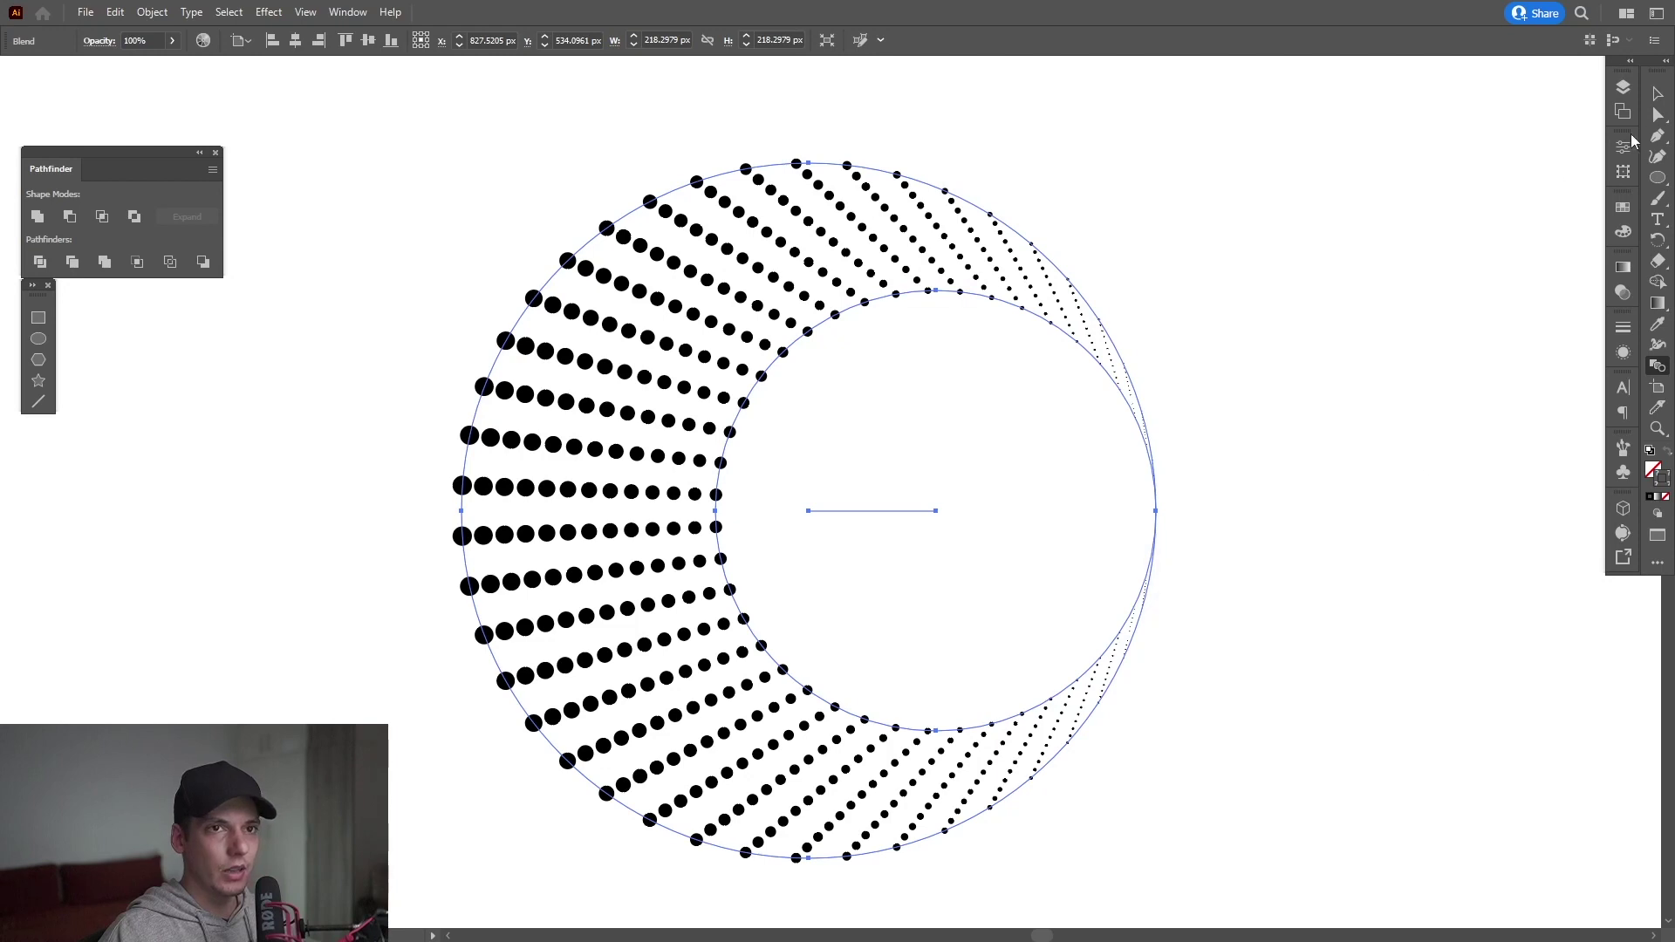
Step: Paste a copy of the blend in front, scale it proportionally to about 133.6 px from its thin-dot side, and rotate it 180 degrees
click(1658, 94)
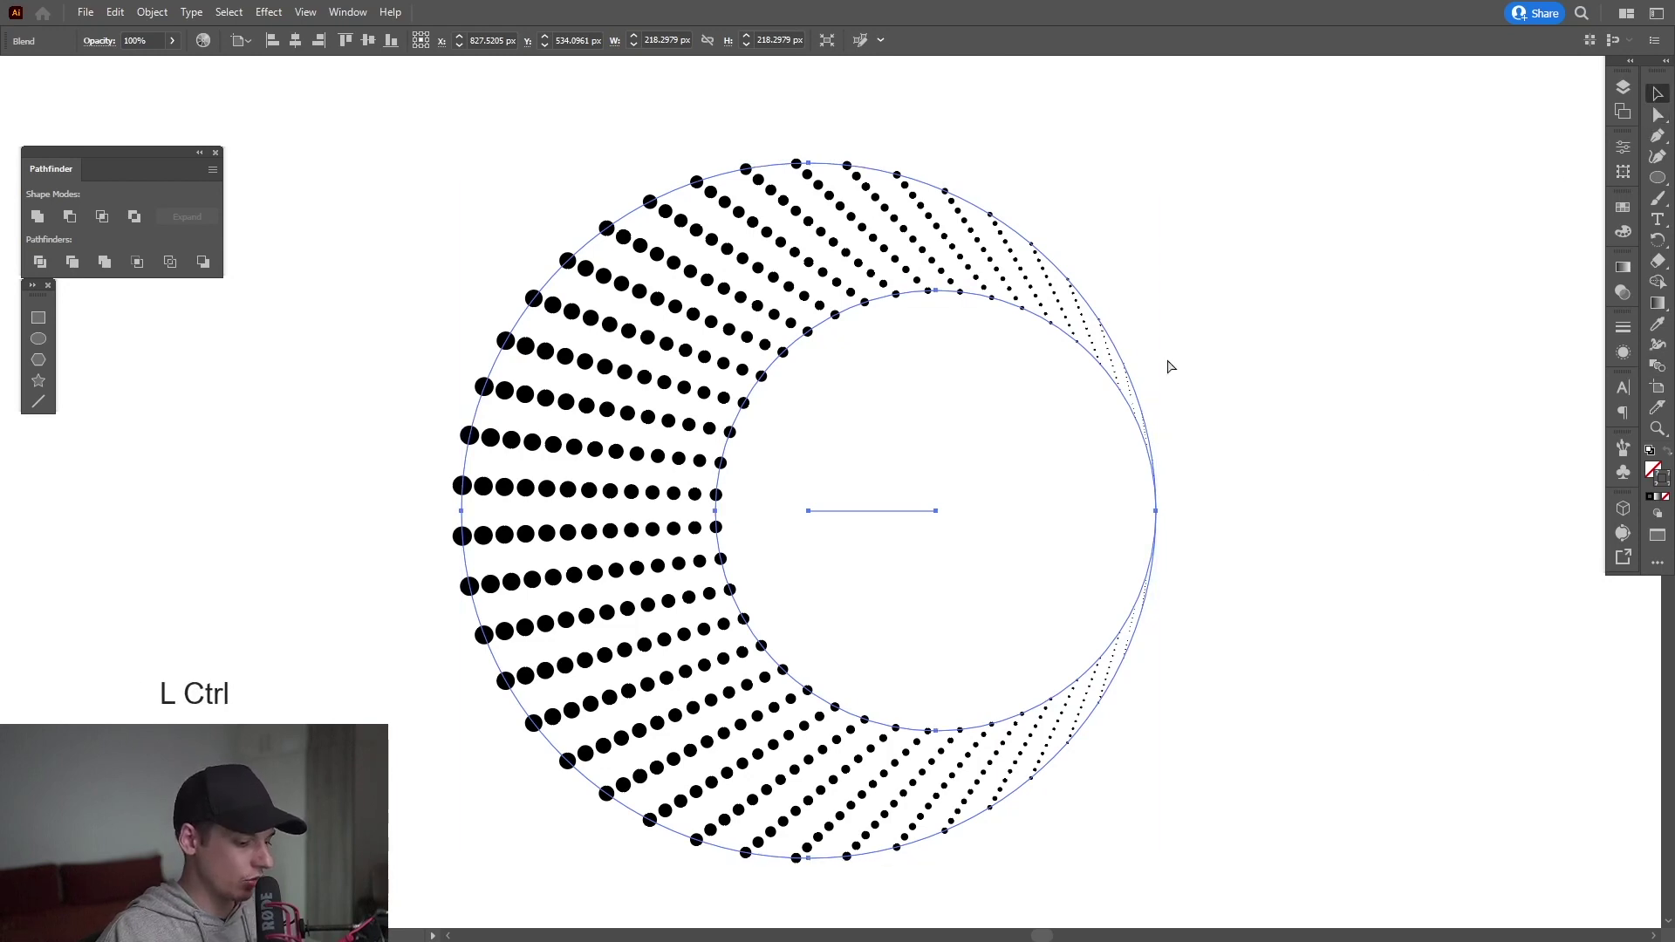
drag(461, 510, 733, 534)
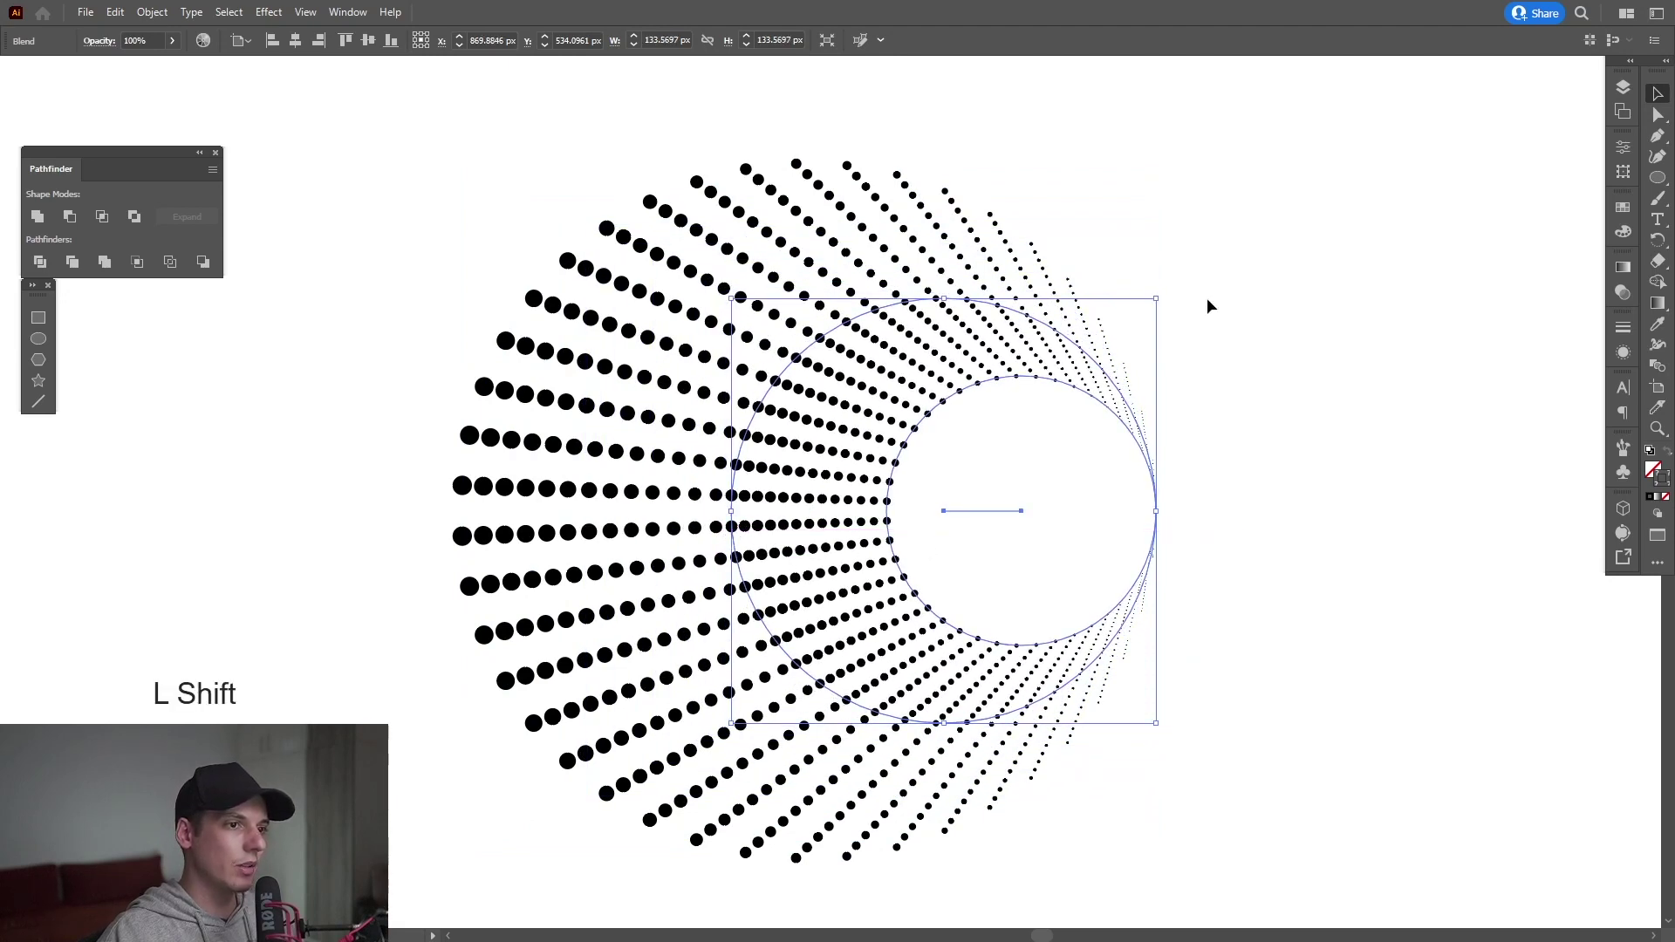
drag(1166, 290, 799, 650)
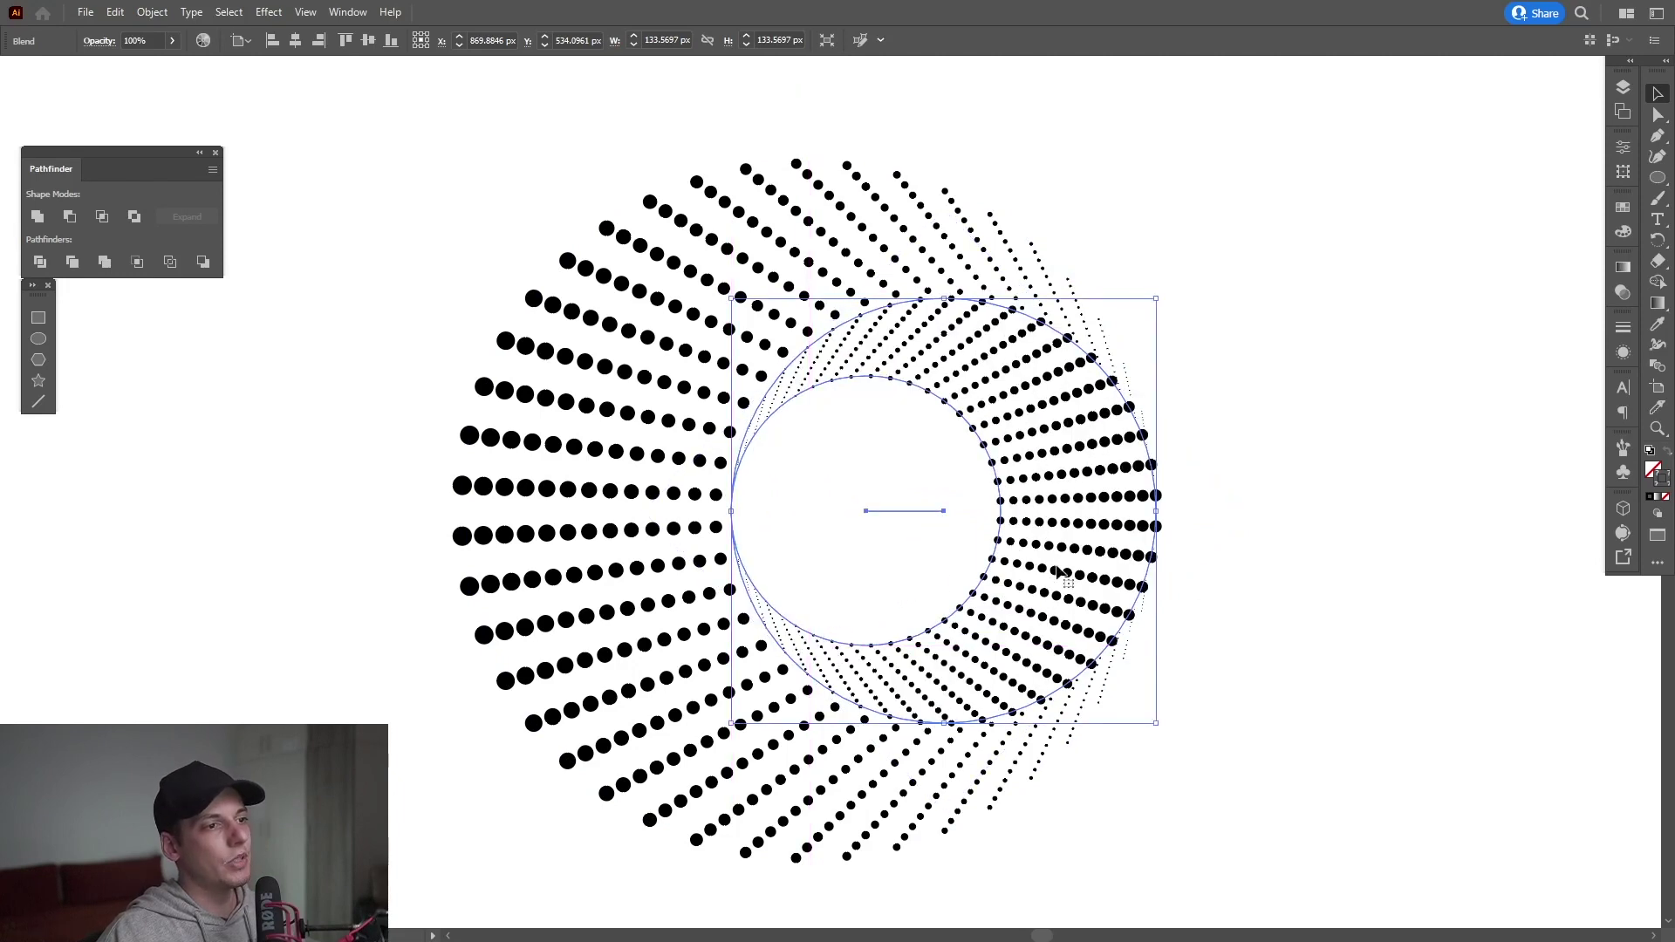
Step: Shift the rotated copy slightly toward the outer ring's thick-dot side to centre it in the inner opening, and deselect it
scroll(1171, 537, up, 2)
drag(1171, 535, 1162, 530)
click(1237, 595)
scroll(1239, 595, down, 2)
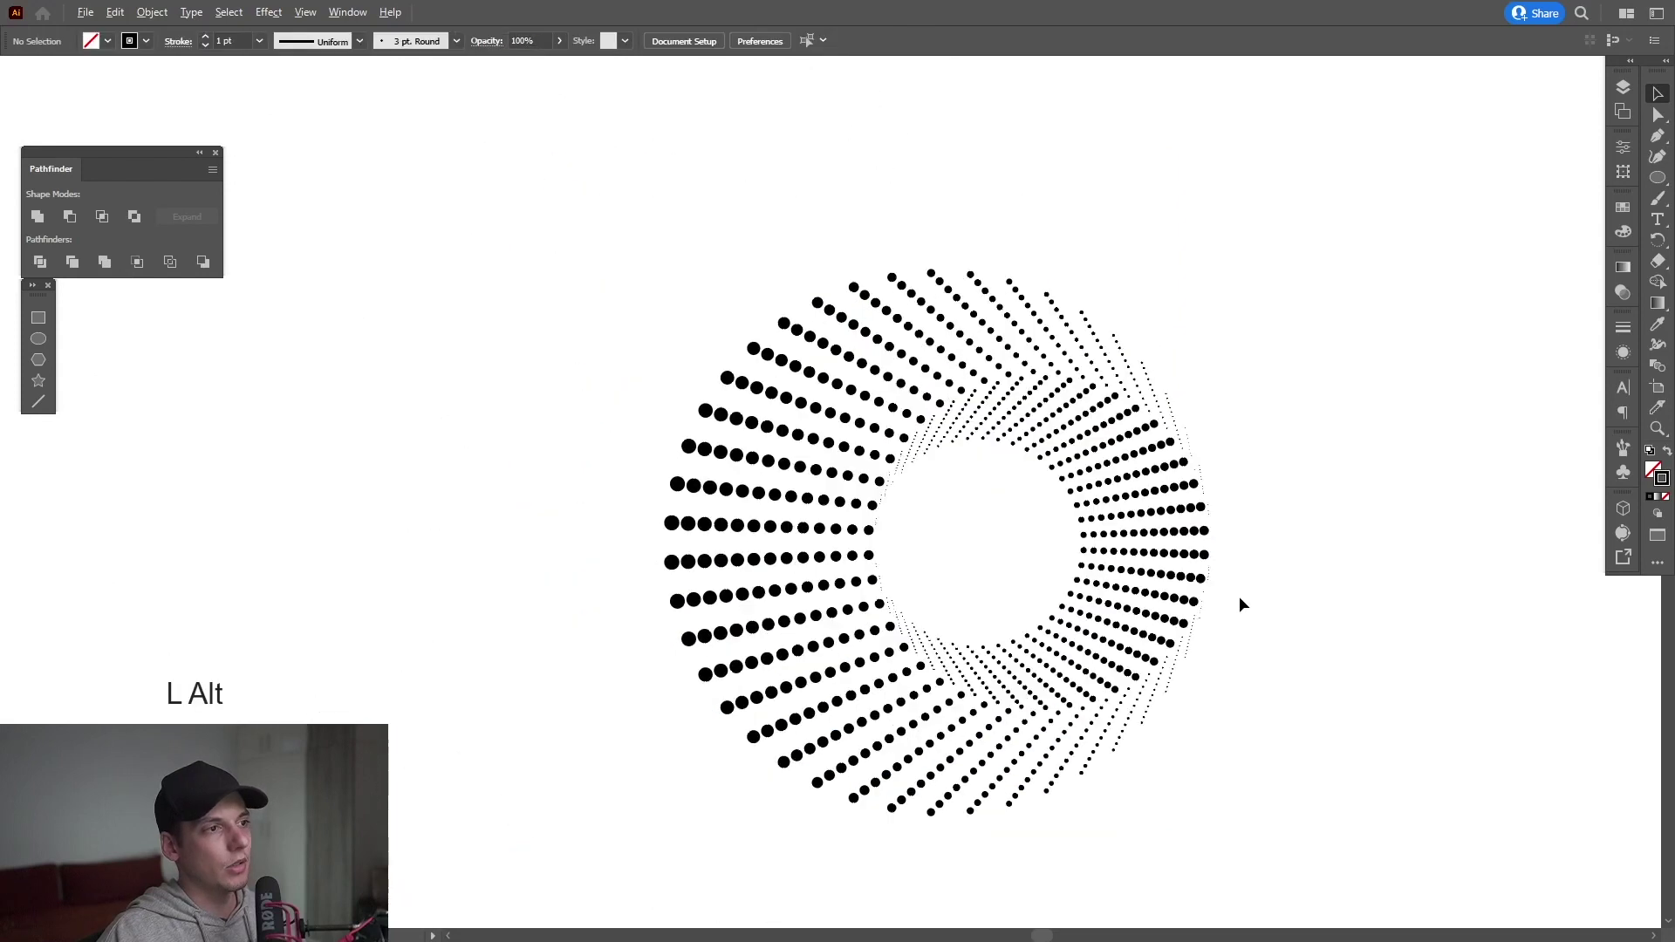
mouse_move(1266, 584)
mouse_down()
mouse_move(1222, 546)
mouse_move(1251, 562)
mouse_up()
scroll(1255, 562, up, 1)
scroll(1239, 552, down, 3)
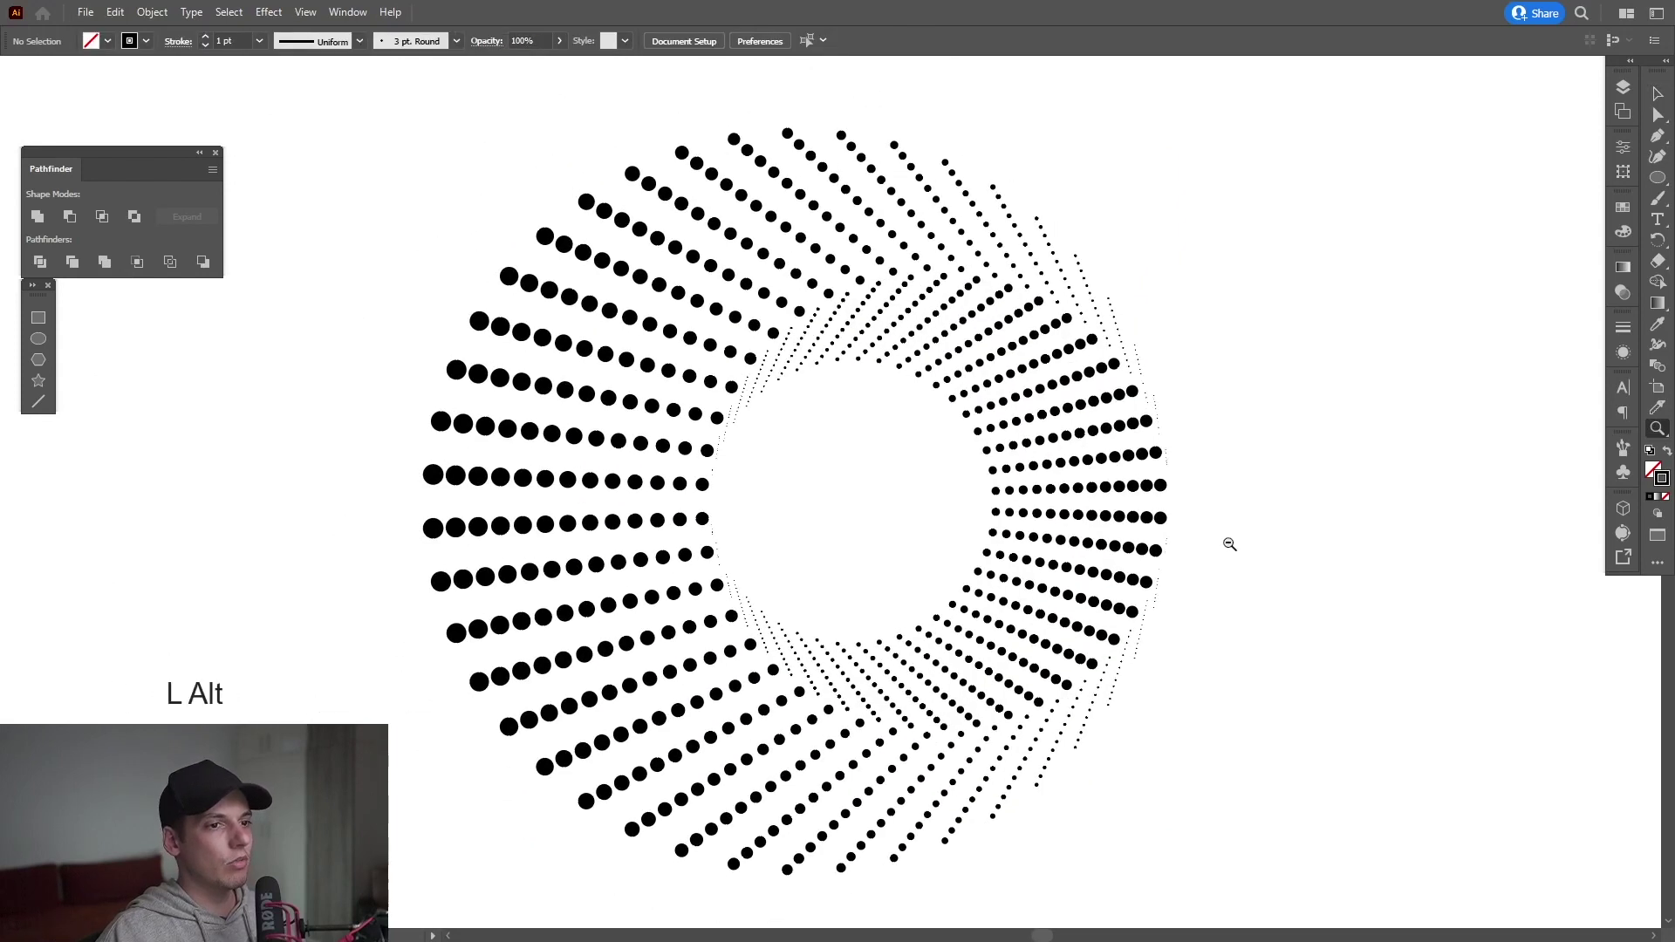
Step: Select both dotted blends, set their spacing to 200 specified steps so the dots merge into tapered lines, and deselect them
drag(1304, 639, 690, 274)
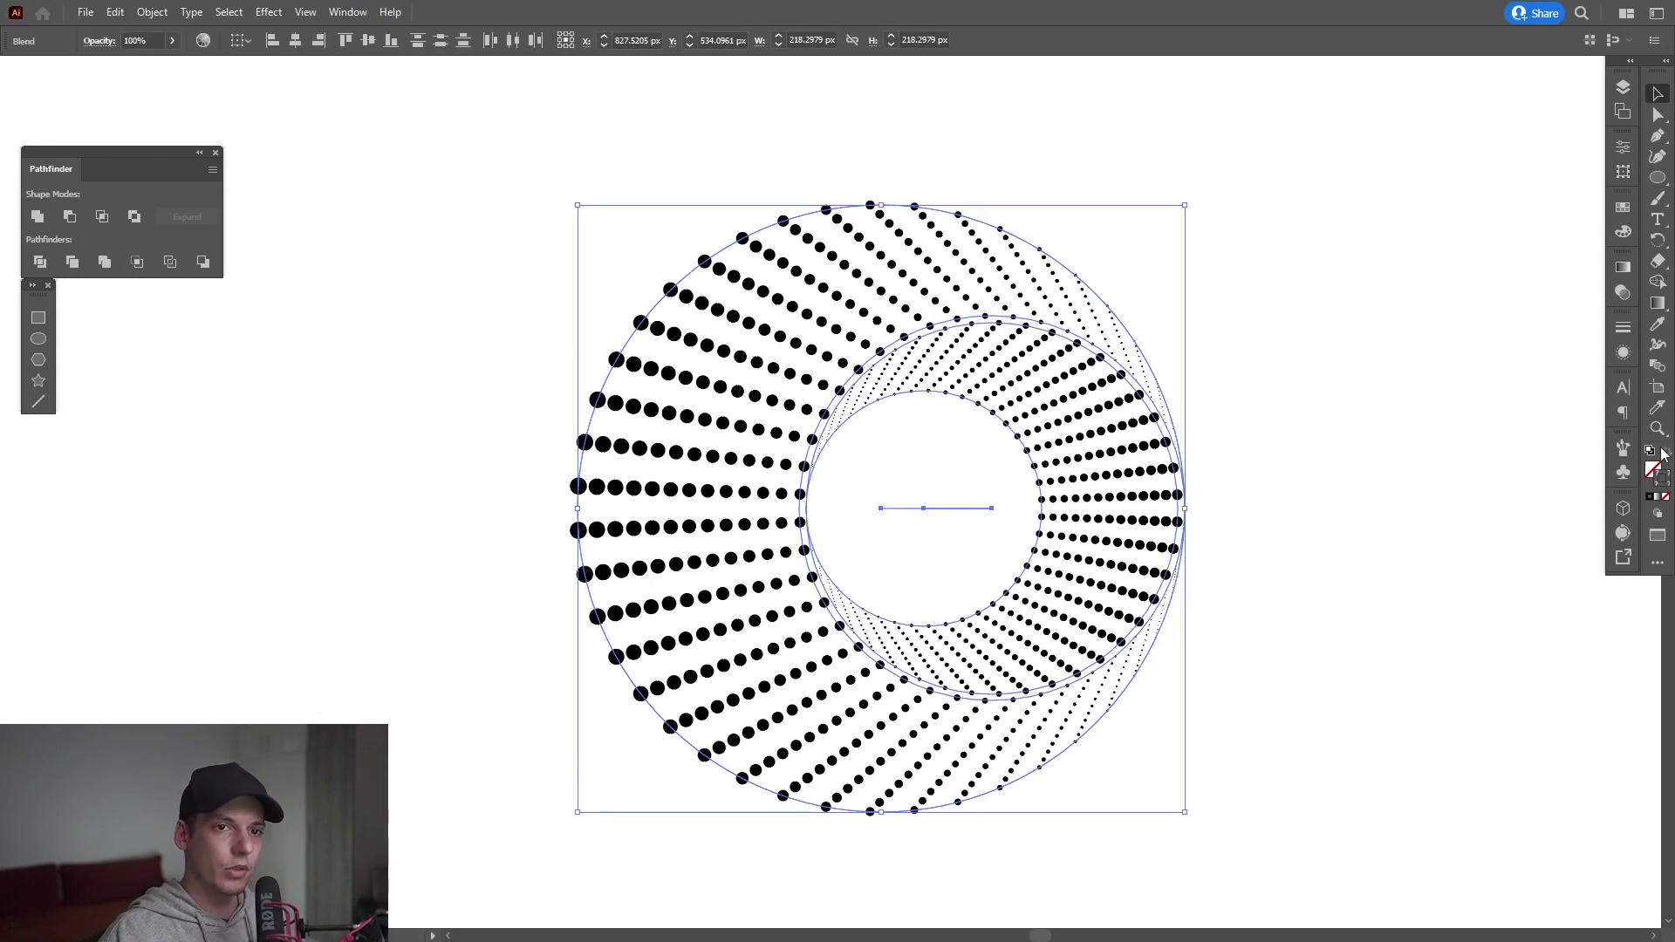
double_click(1658, 366)
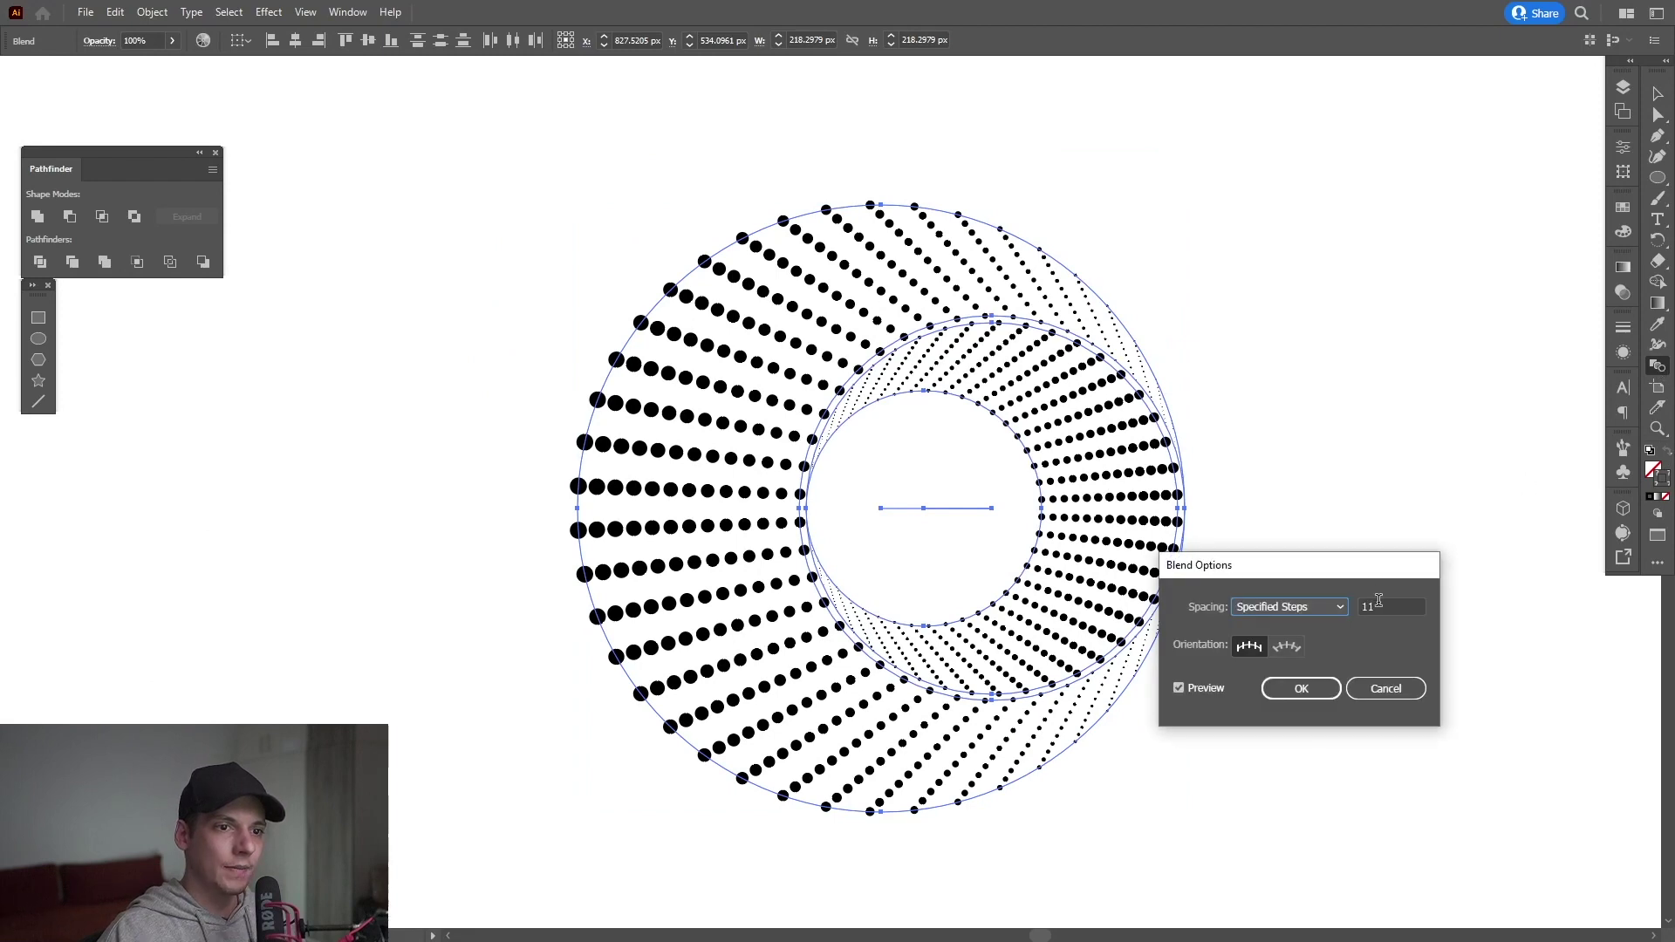
double_click(1379, 604)
text(200)
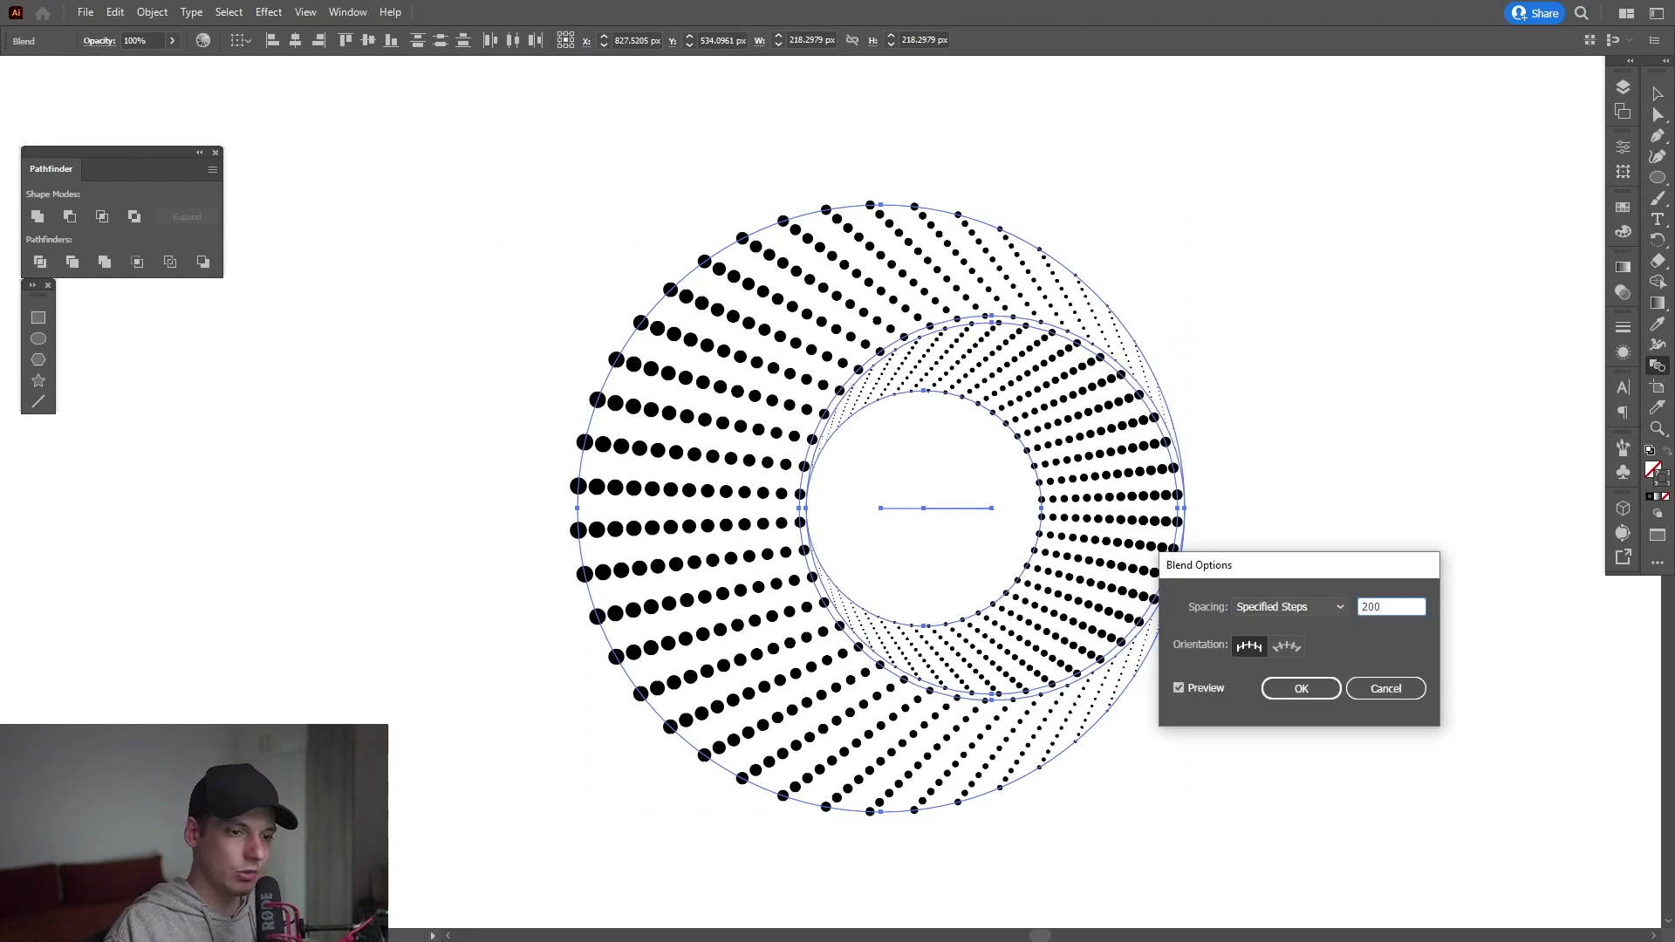
click(1317, 689)
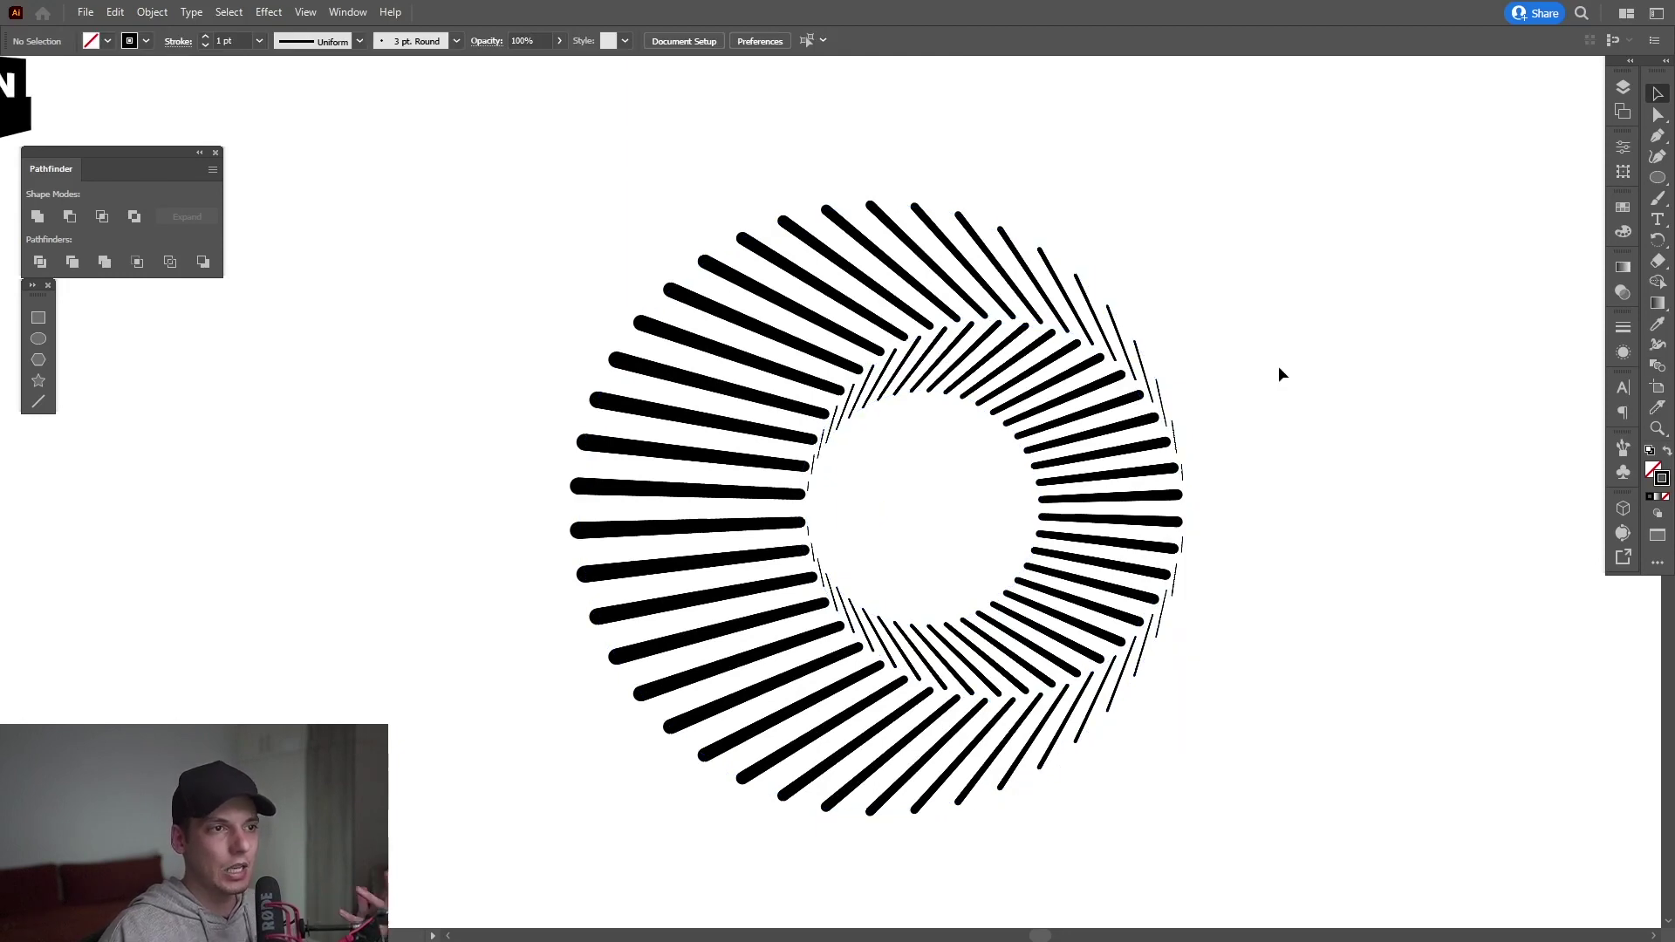
key(z)
alt+click(1279, 367)
key(v)
drag(1335, 422, 1259, 430)
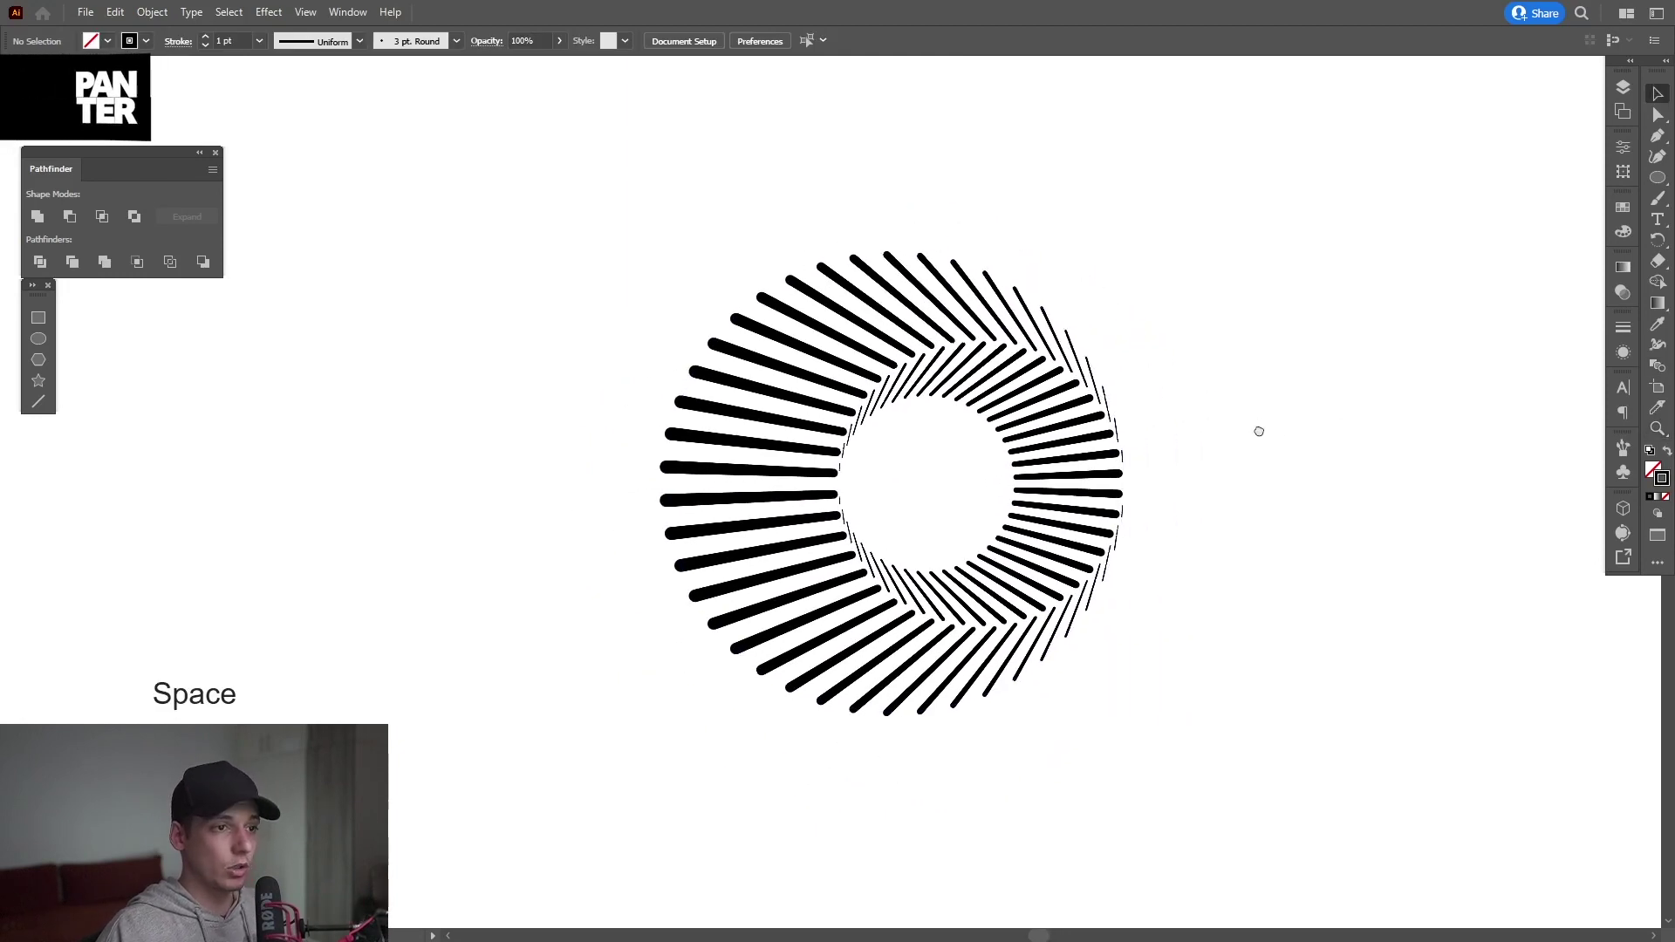
scroll(1202, 511, up, 1)
click(1022, 360)
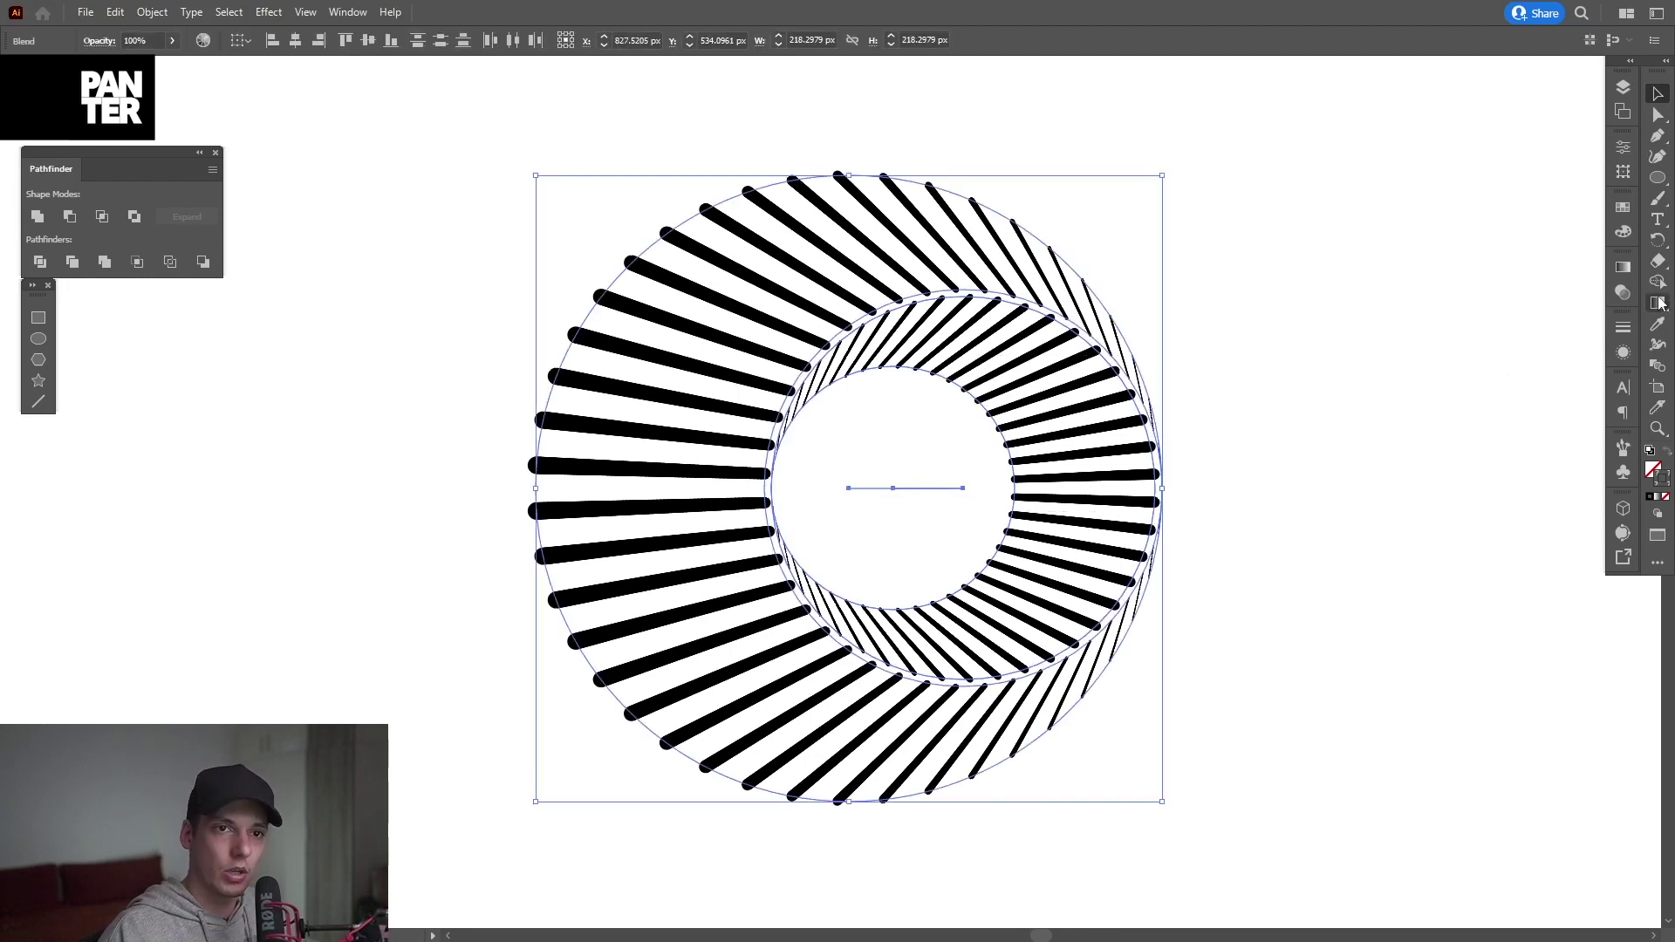
click(1624, 328)
click(1294, 624)
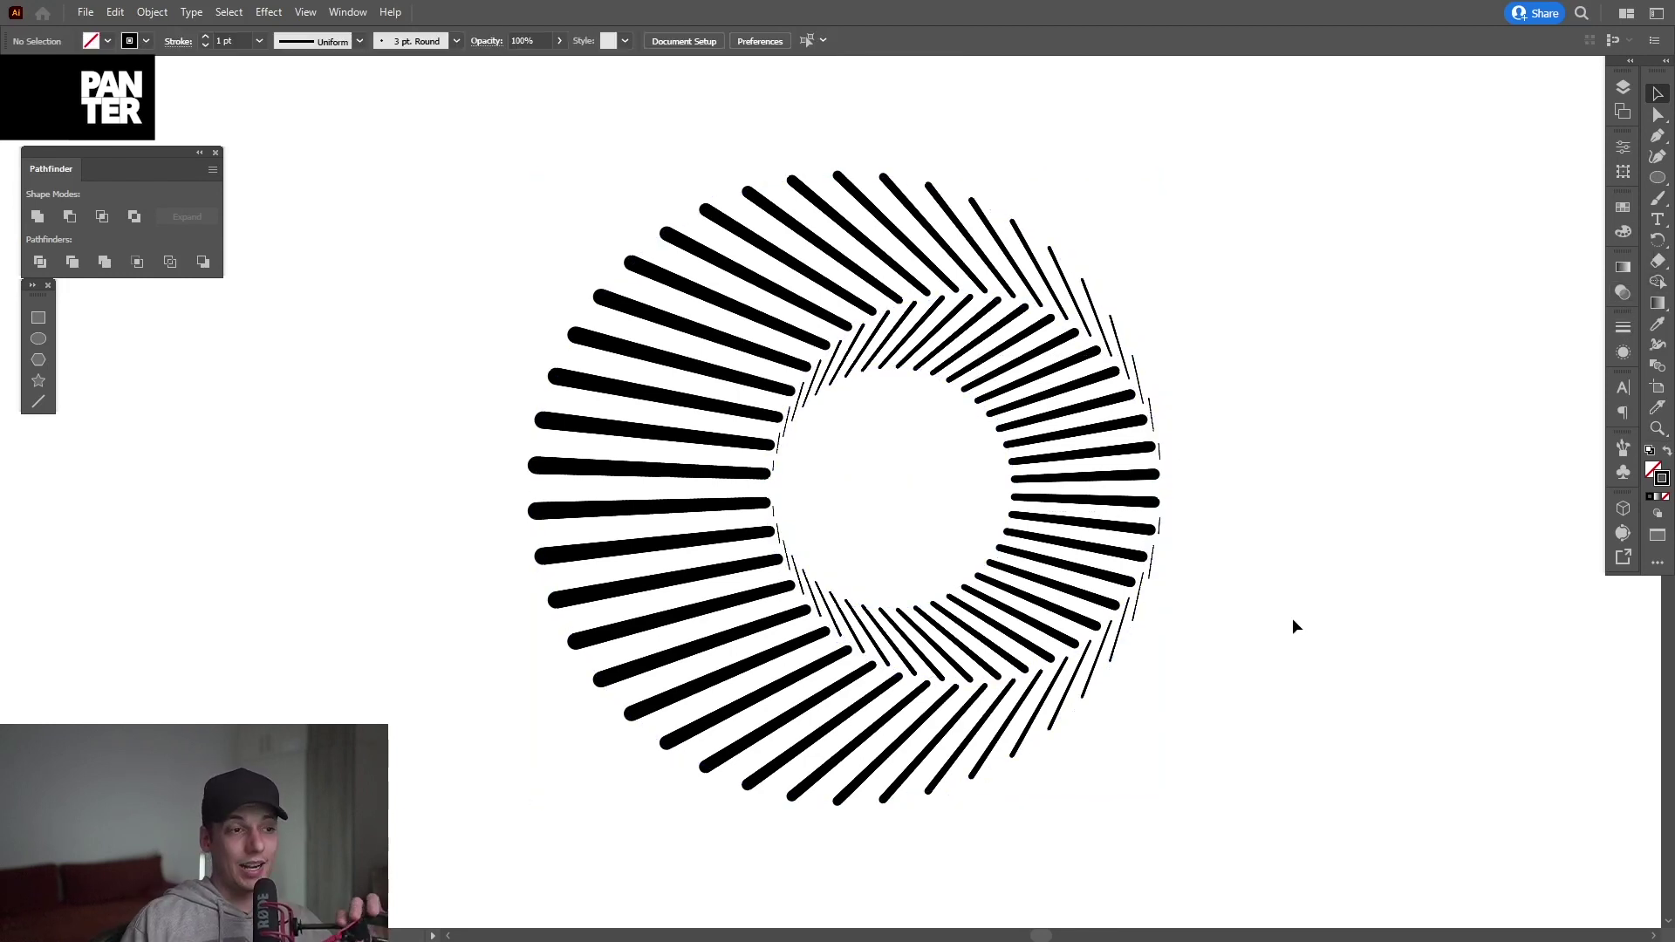